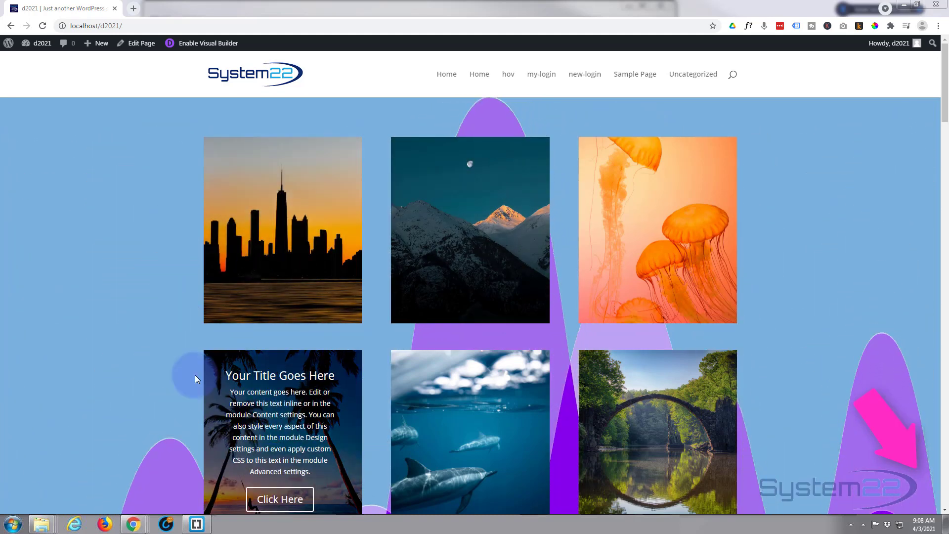
# Switch the page into Divi's Visual Builder editing mode.
pyautogui.scroll(-3, 126, 322)
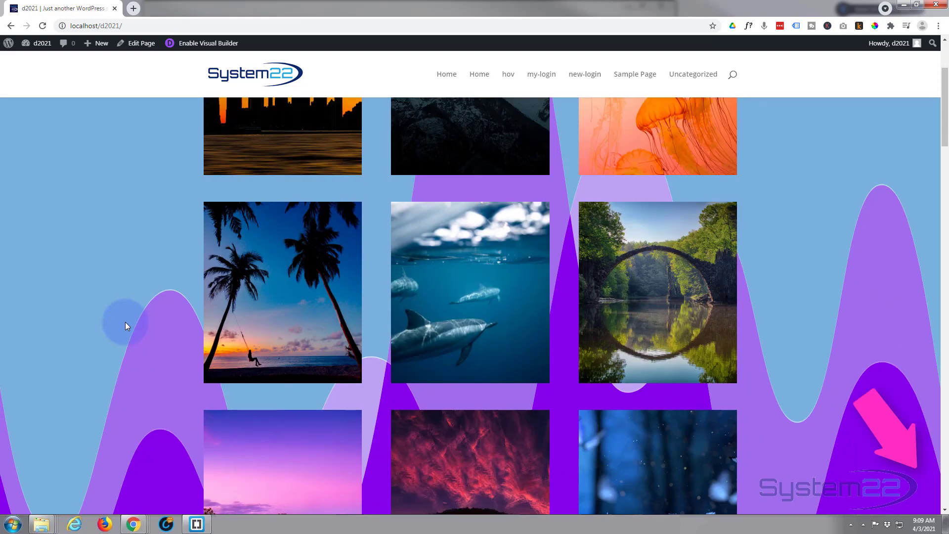
pyautogui.scroll(-10, 125, 322)
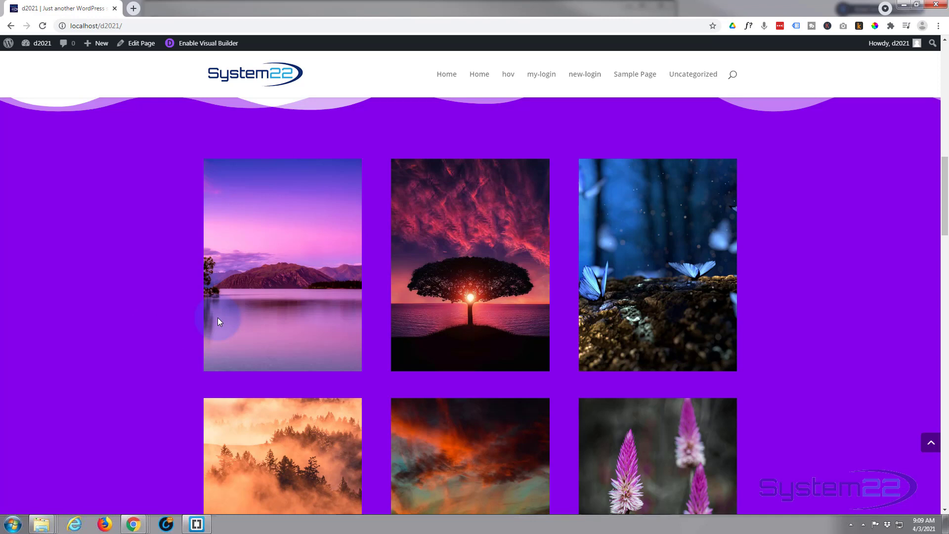
pyautogui.scroll(2, 121, 291)
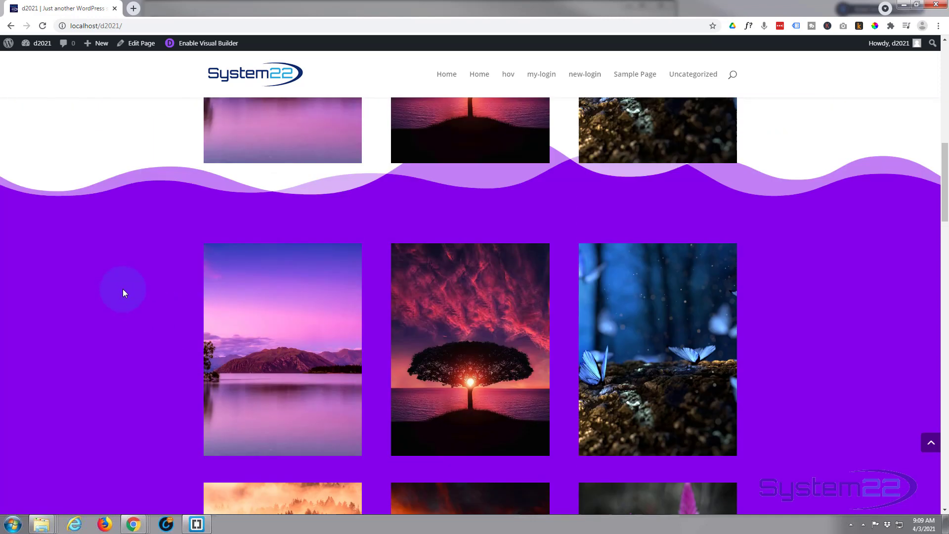
pyautogui.scroll(4, 123, 289)
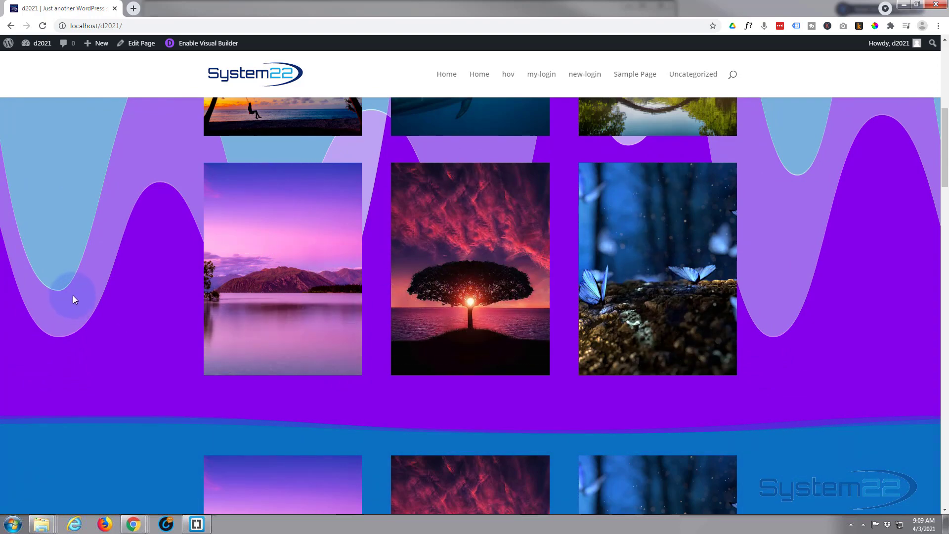
pyautogui.scroll(2, 73, 295)
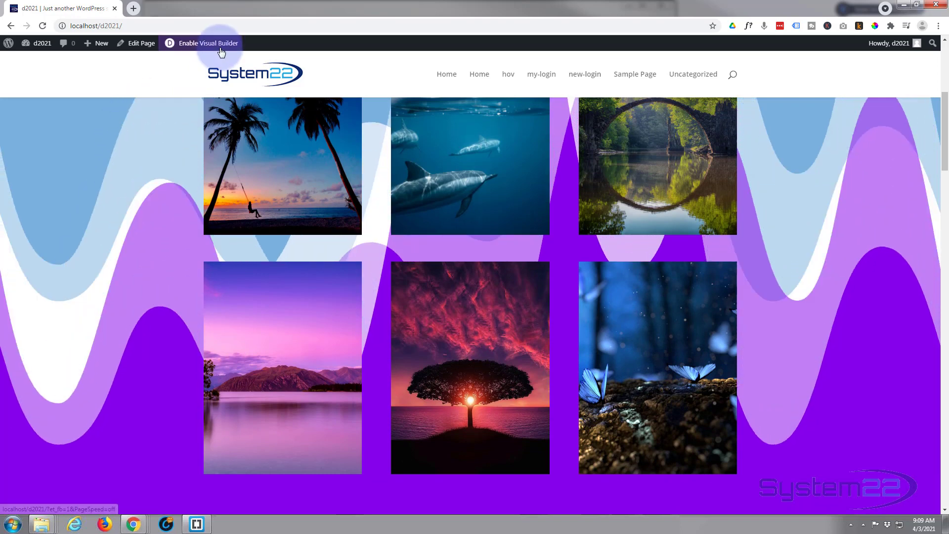
pyautogui.click(220, 50)
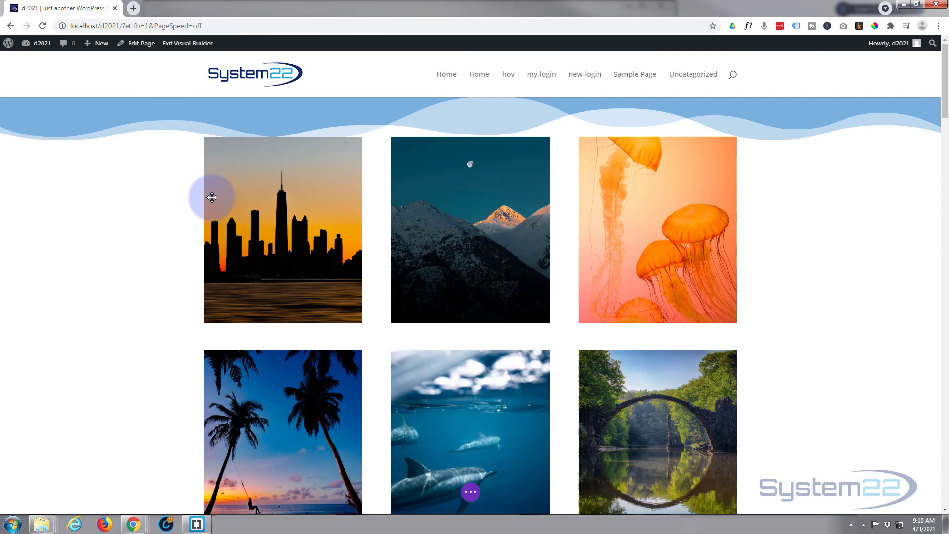
# Add a three-column row below the purple gallery and bring up the module list.
pyautogui.scroll(-10, 293, 256)
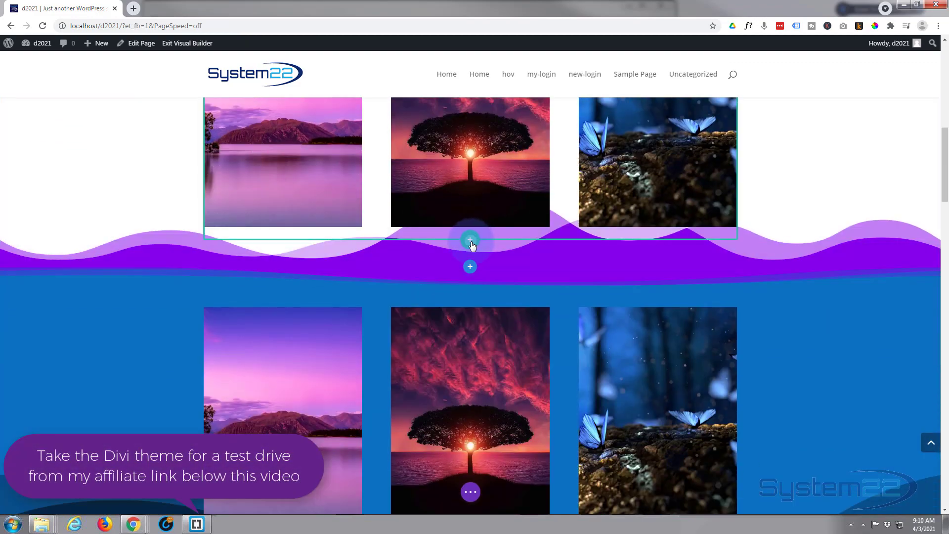
pyautogui.click(471, 242)
pyautogui.click(490, 316)
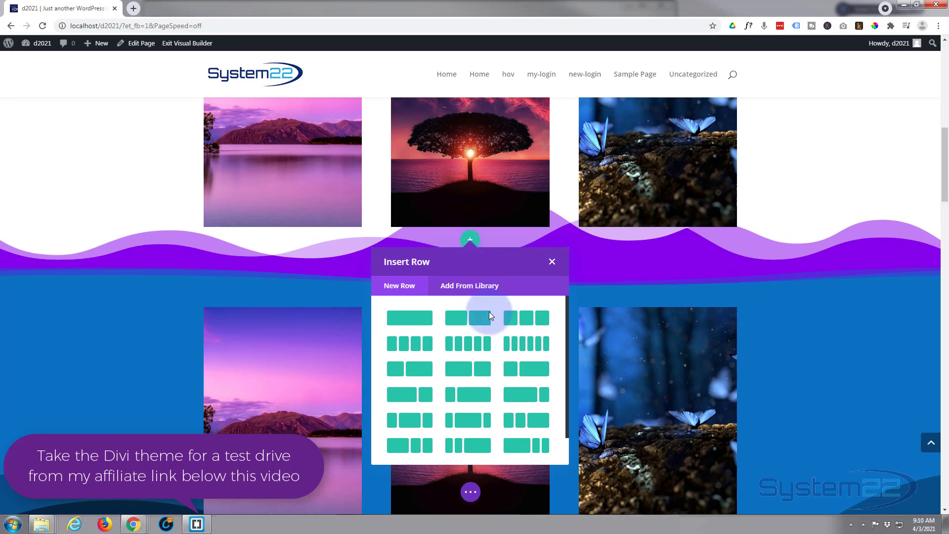
pyautogui.click(534, 320)
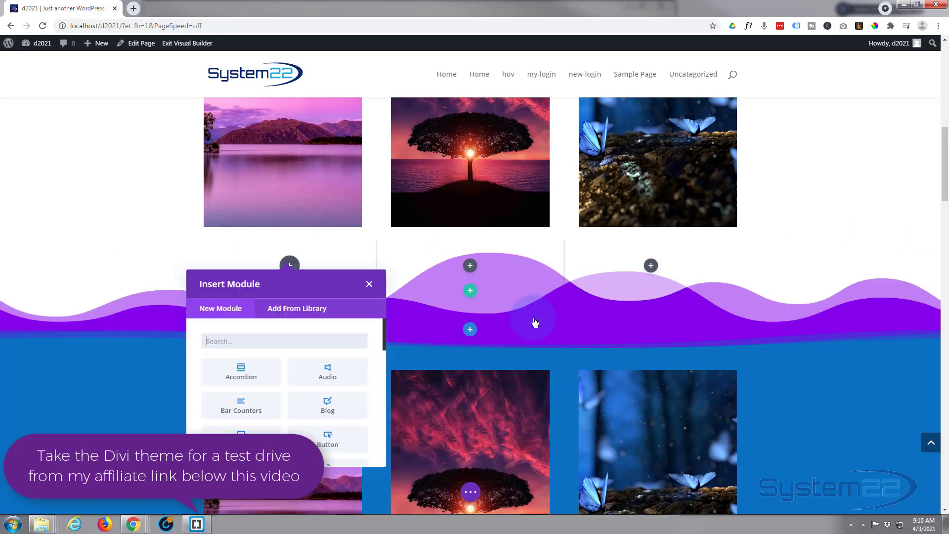
pyautogui.click(312, 358)
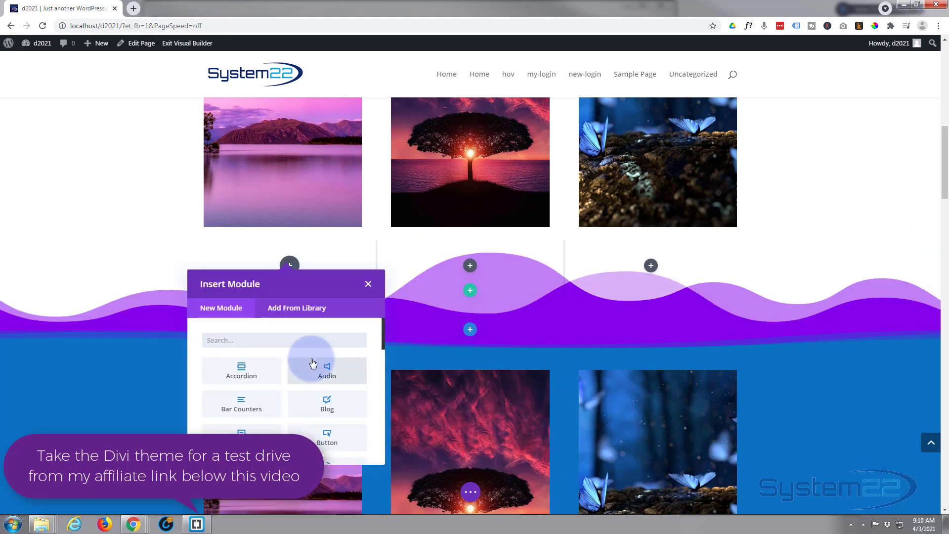
# Add a Blurb to the first column, set Use Icon to YES, and choose the play-circle icon.
pyautogui.scroll(-1, 289, 355)
pyautogui.click(249, 403)
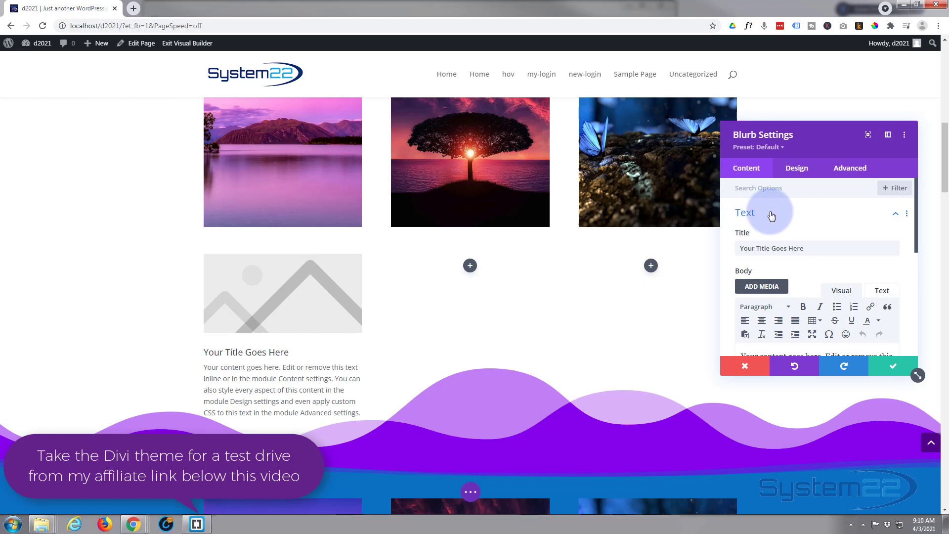
pyautogui.scroll(-1, 796, 253)
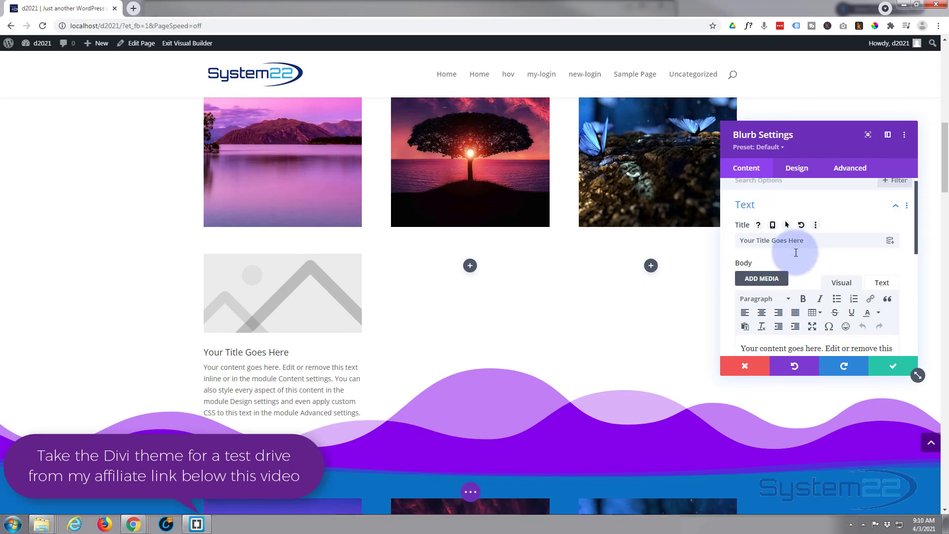
pyautogui.scroll(-2, 797, 252)
pyautogui.scroll(-1, 796, 252)
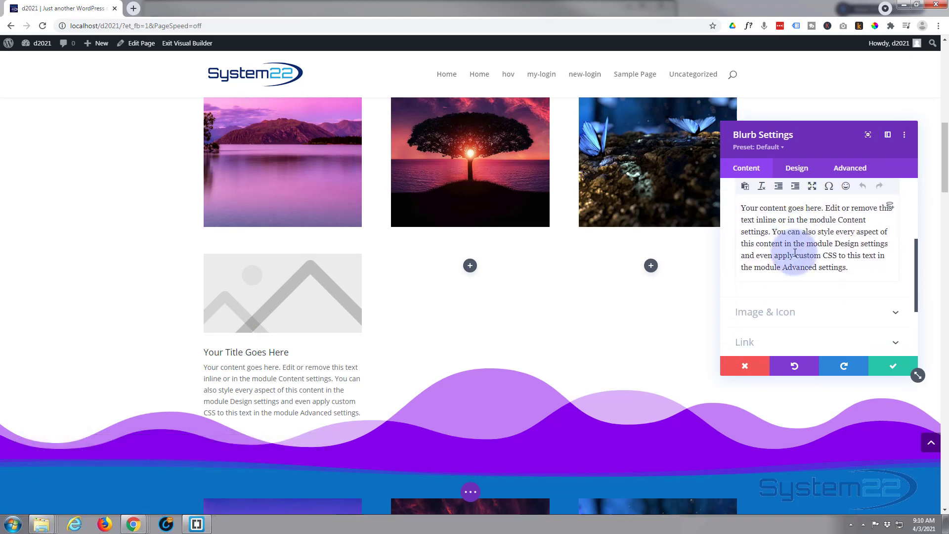
pyautogui.click(773, 314)
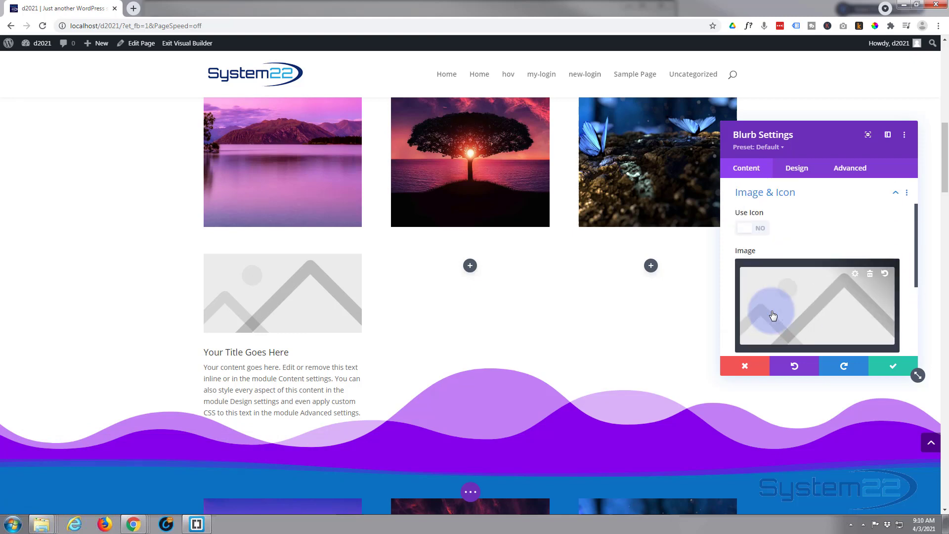
pyautogui.click(754, 229)
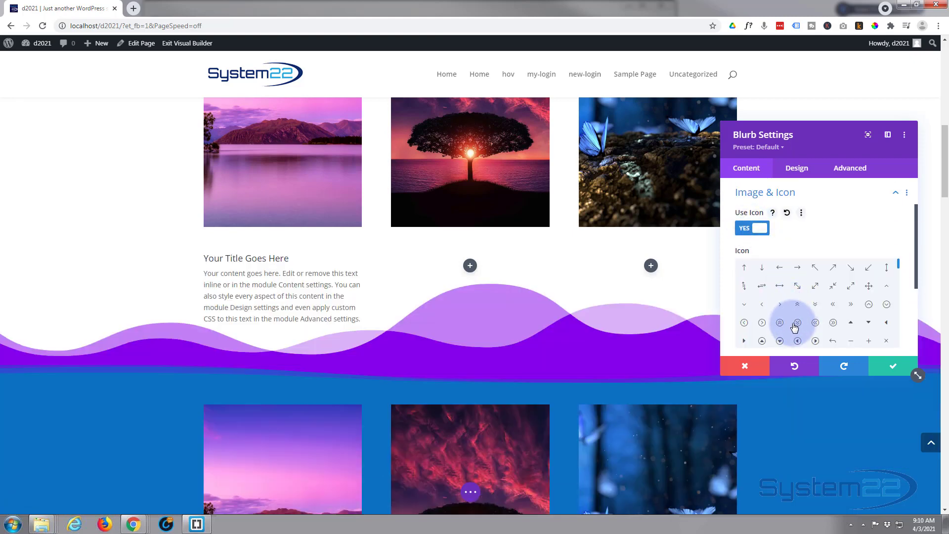
pyautogui.click(815, 341)
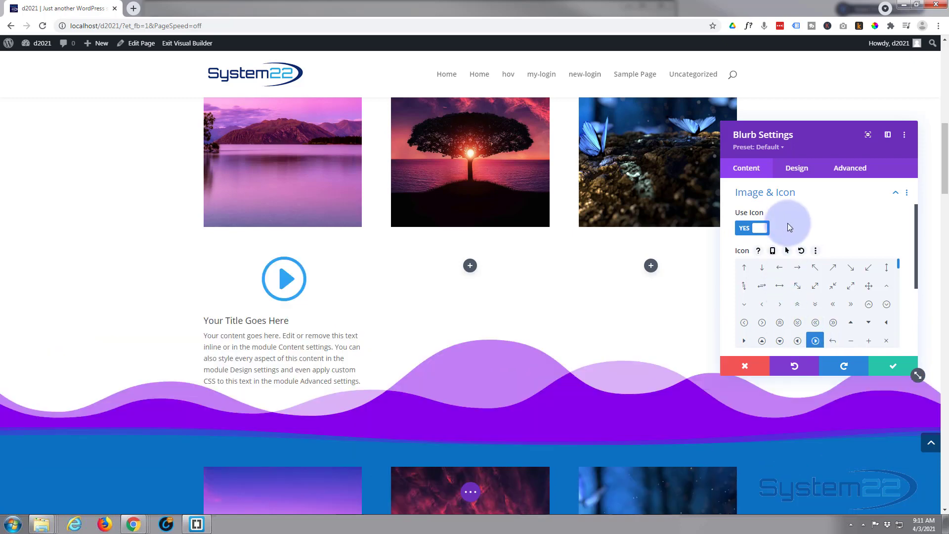
pyautogui.click(790, 172)
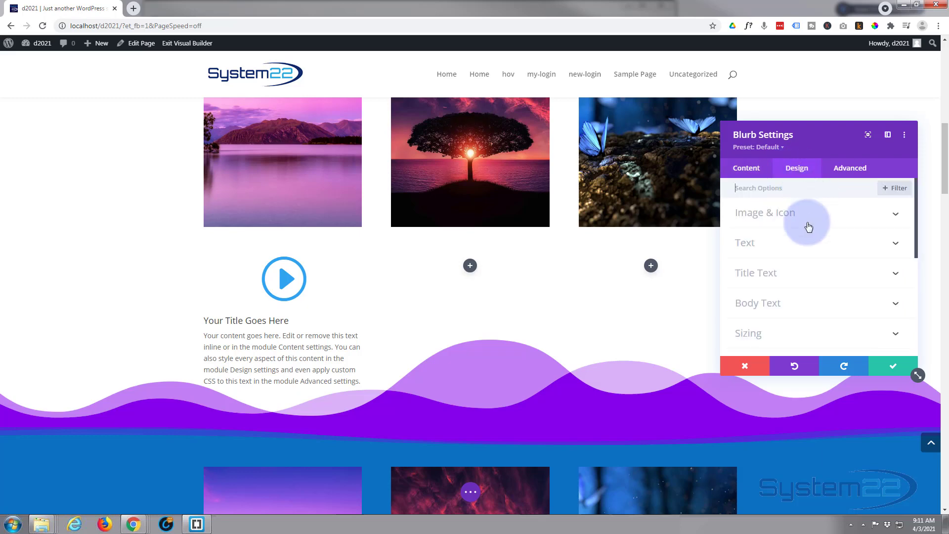
# Set the blurb's text alignment to center.
pyautogui.click(802, 243)
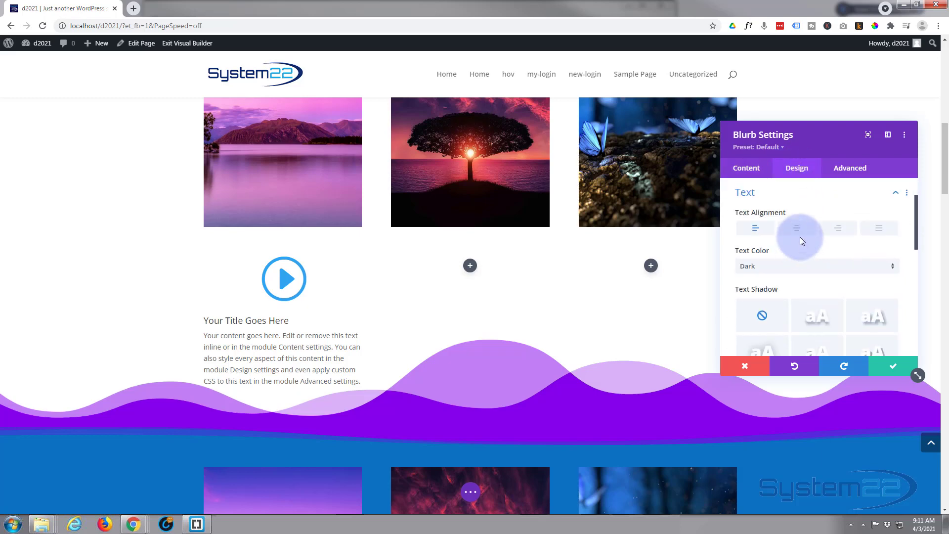
pyautogui.click(798, 228)
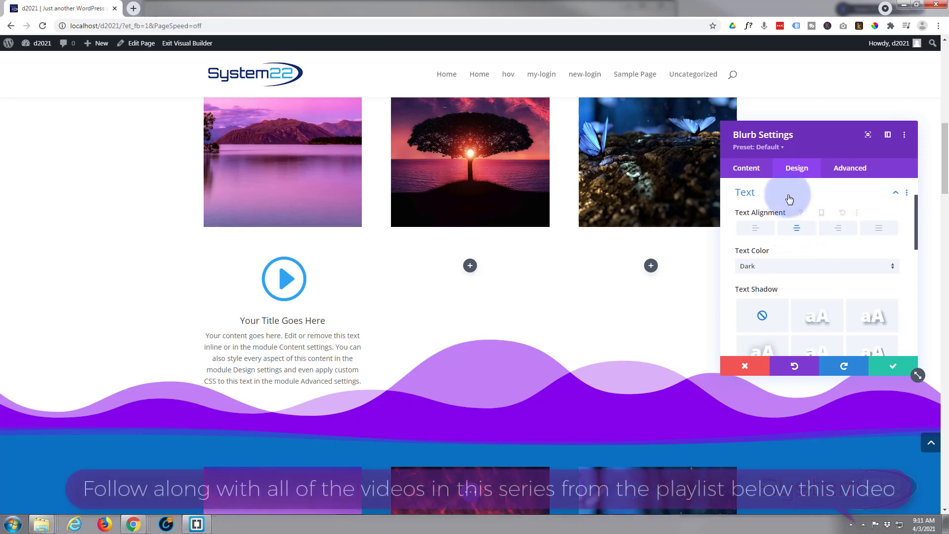
pyautogui.scroll(-5, 790, 198)
# Give the blurb 25px padding on all sides using the linked padding fields.
pyautogui.click(793, 241)
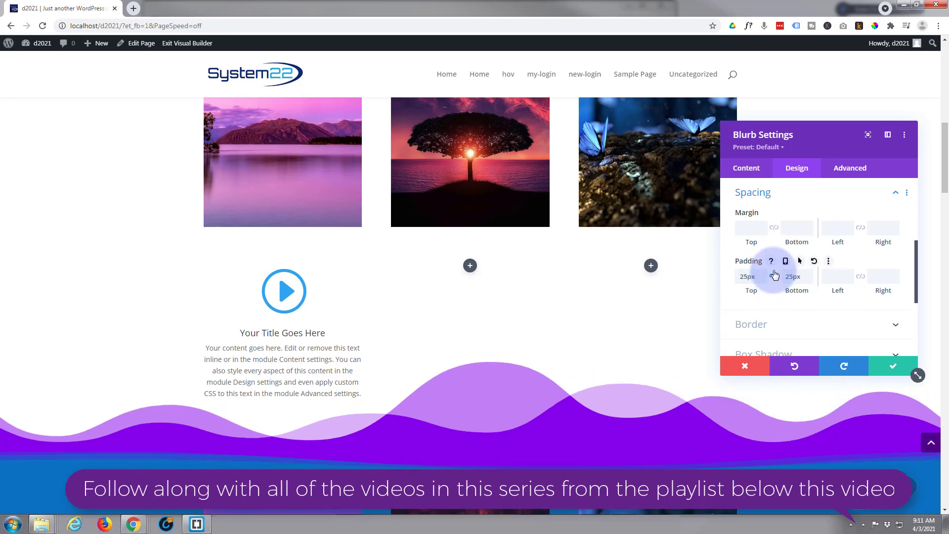
pyautogui.click(826, 273)
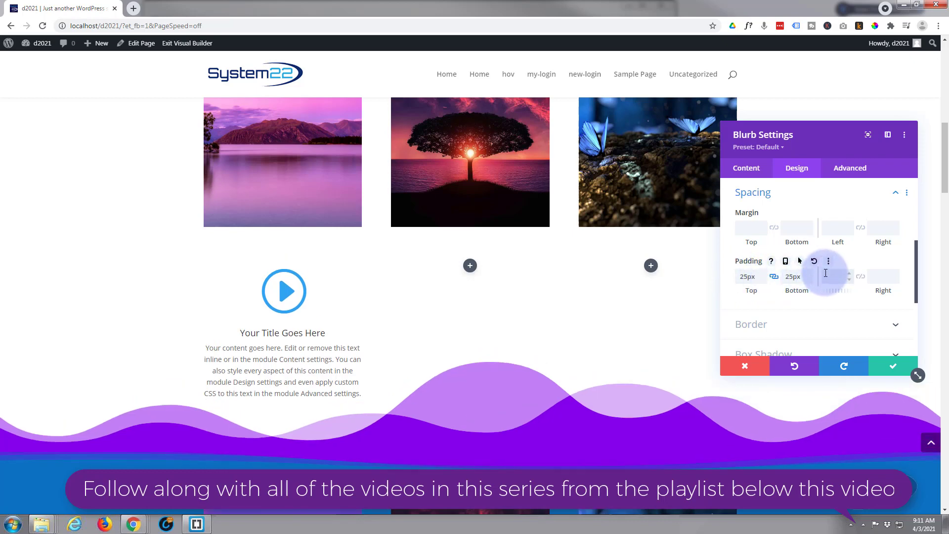
pyautogui.write('25px')
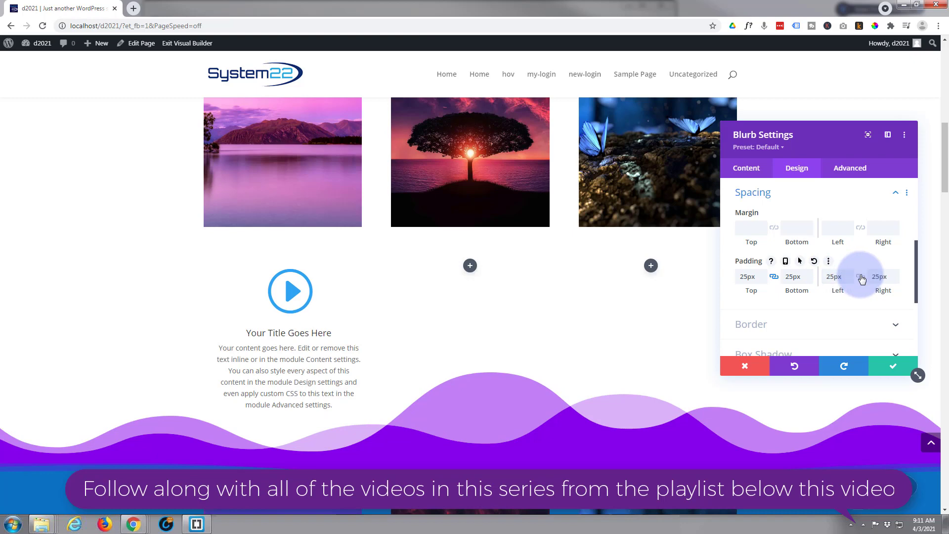
pyautogui.click(861, 277)
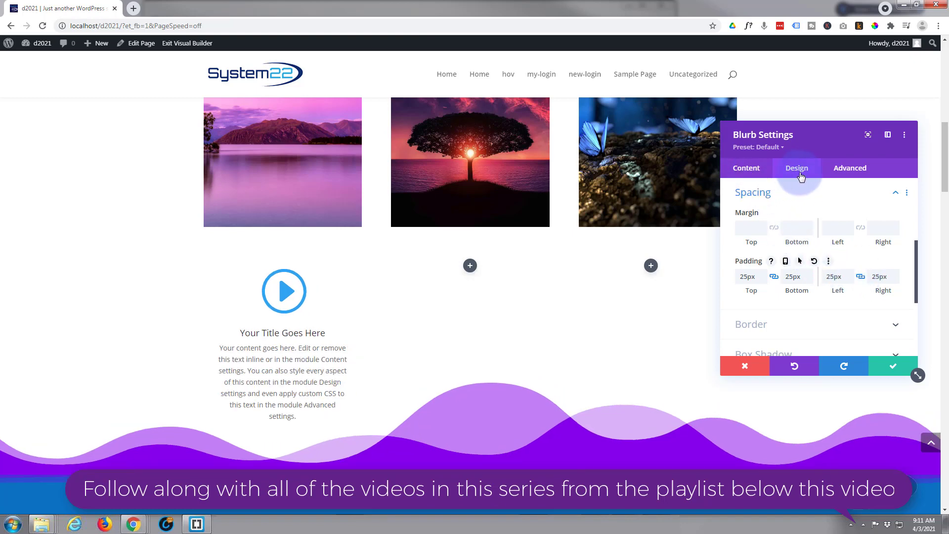
# Give the blurb a semi-transparent black background, rgba(0,0,0,0.45).
pyautogui.click(755, 171)
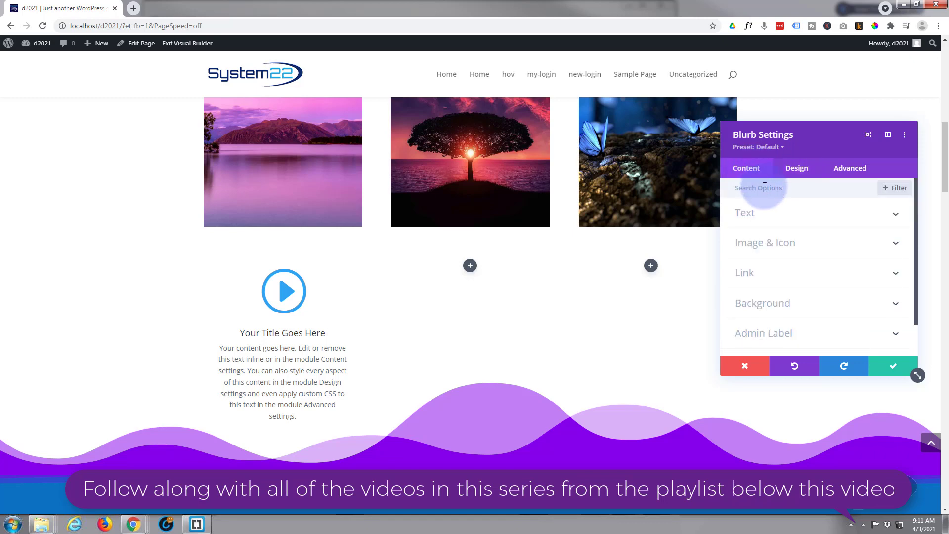
pyautogui.click(776, 304)
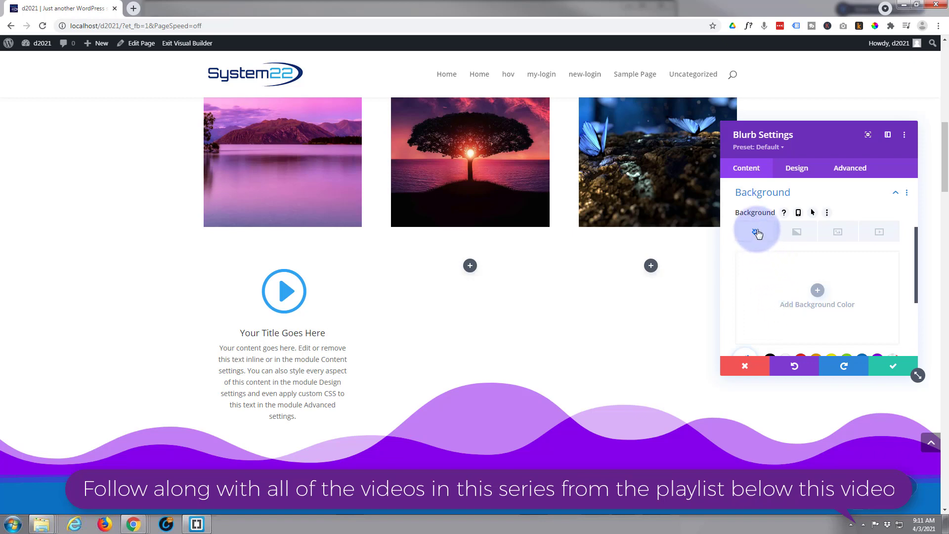
pyautogui.scroll(-1, 763, 276)
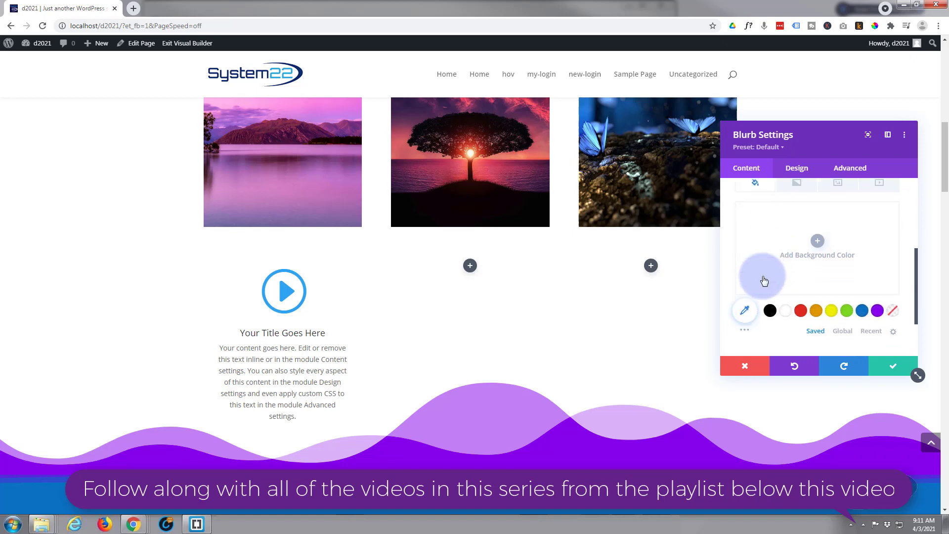
pyautogui.click(771, 311)
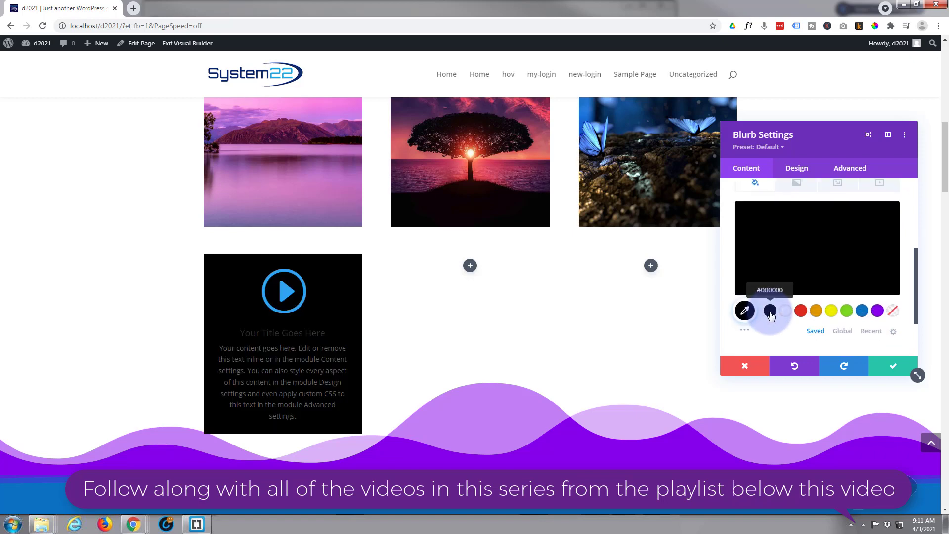
pyautogui.click(783, 247)
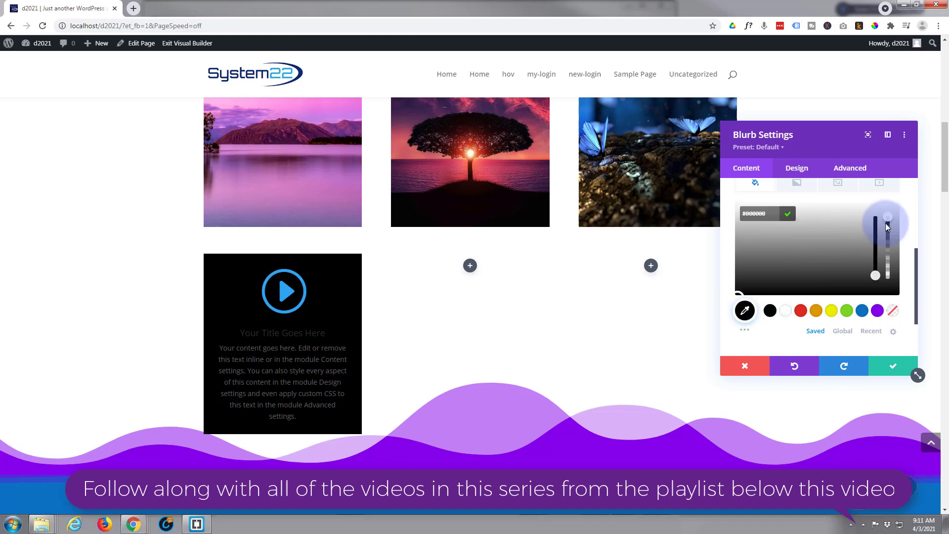
pyautogui.moveTo(888, 218); pyautogui.dragTo(889, 260)
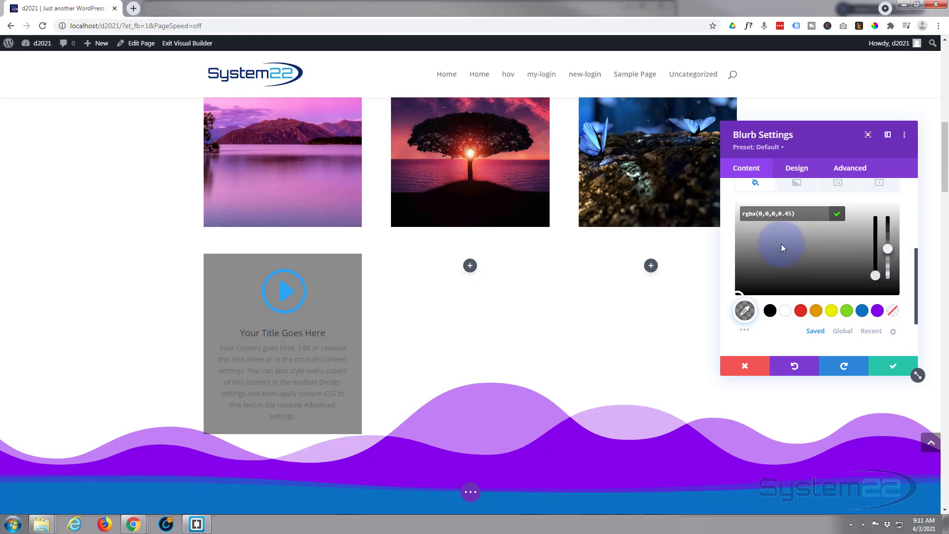
# Set the blurb's icon colour to white.
pyautogui.click(797, 168)
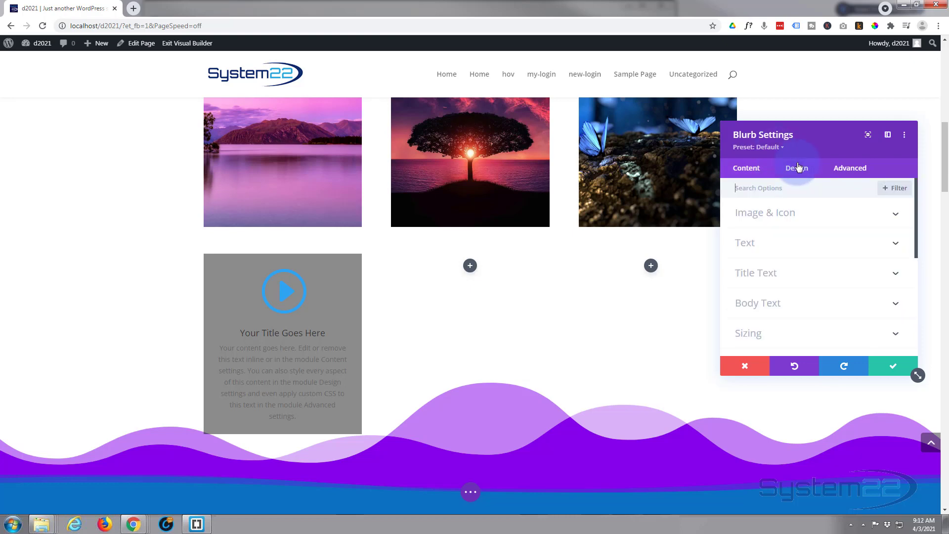
pyautogui.click(824, 214)
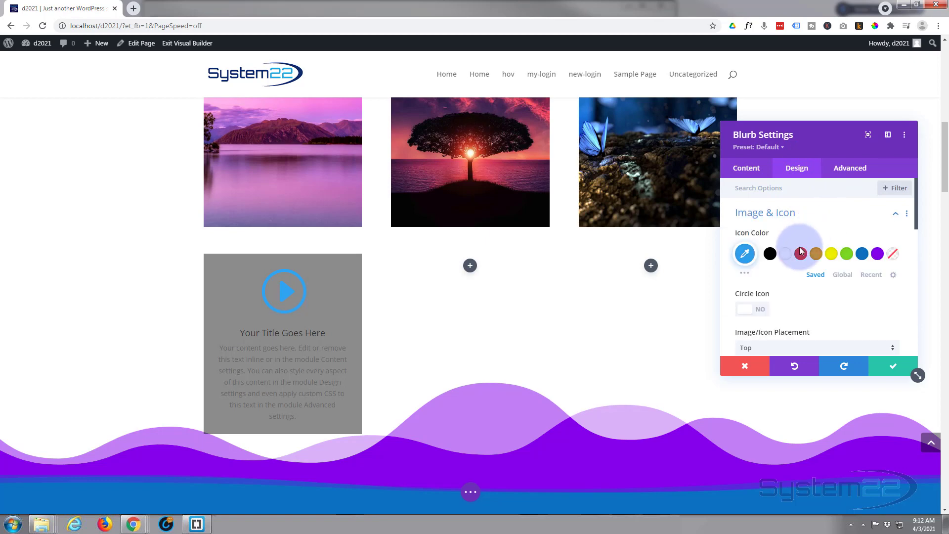
pyautogui.click(788, 255)
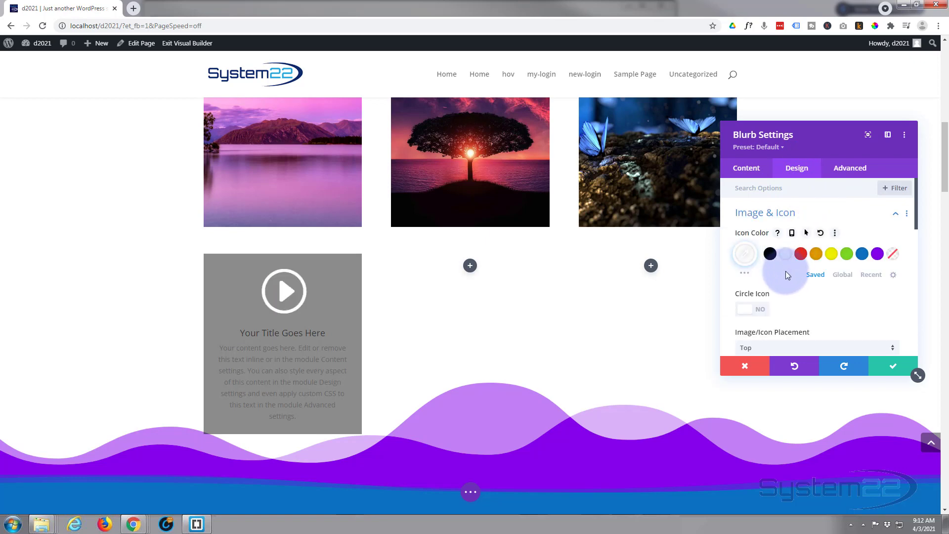
# Set the blurb's Text Color to Light so the title and body show white.
pyautogui.scroll(-3, 785, 270)
pyautogui.scroll(-1, 789, 270)
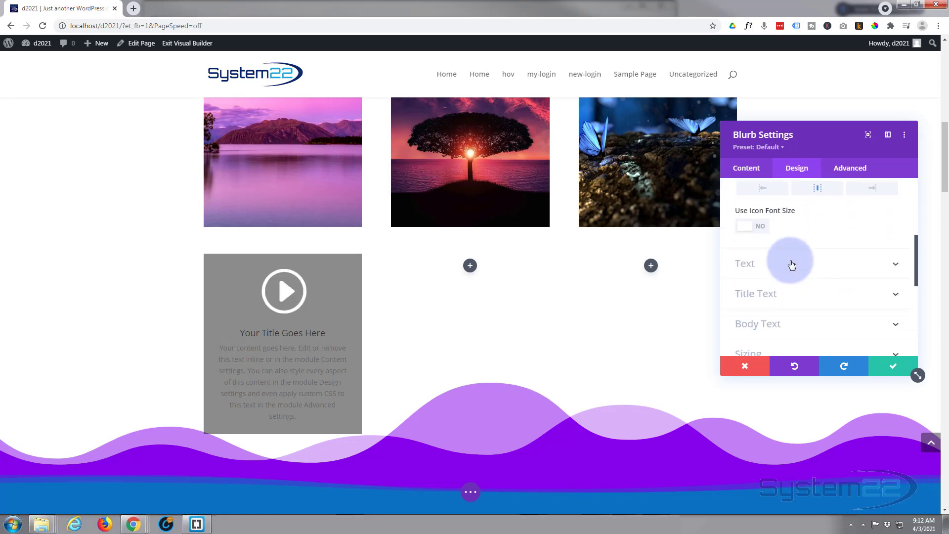
pyautogui.click(791, 266)
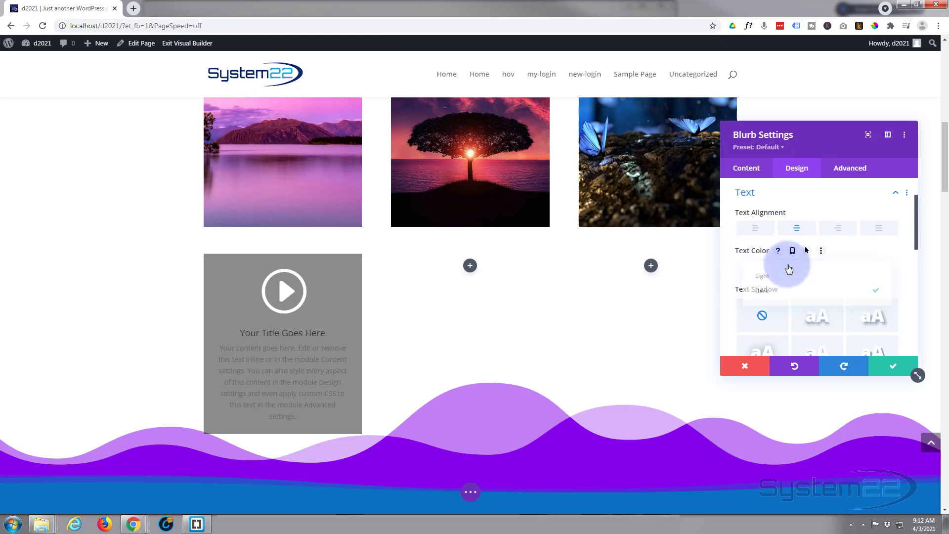
pyautogui.click(788, 267)
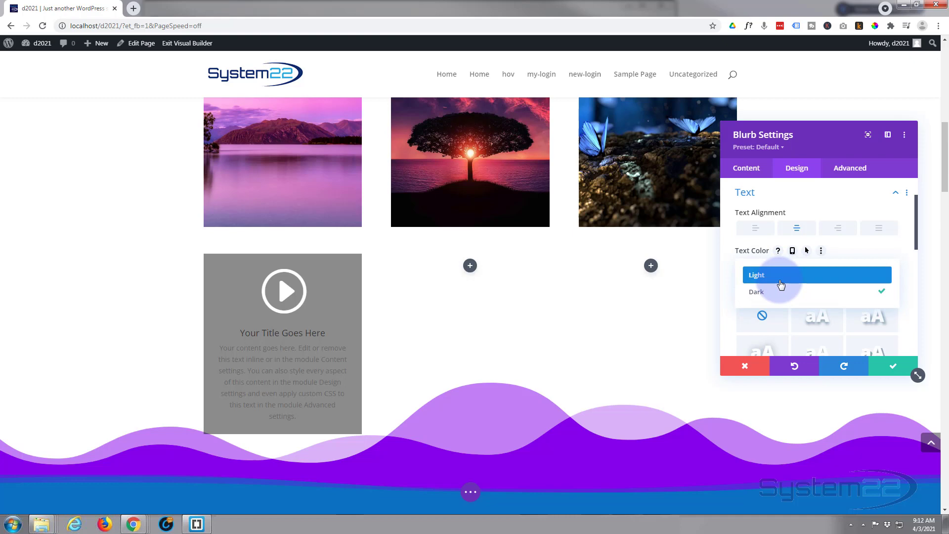
pyautogui.click(781, 283)
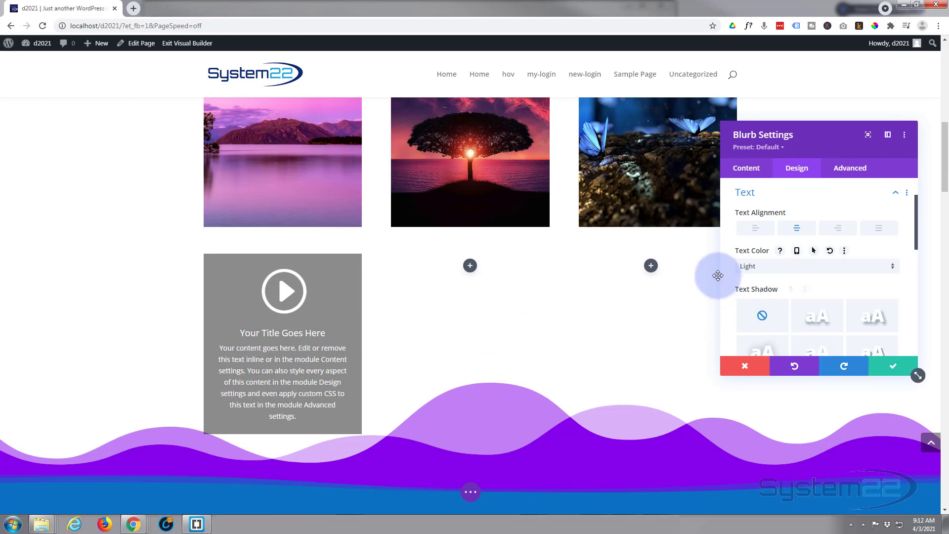
# Set the blurb's Min Height to 375px under Design > Sizing.
pyautogui.click(794, 197)
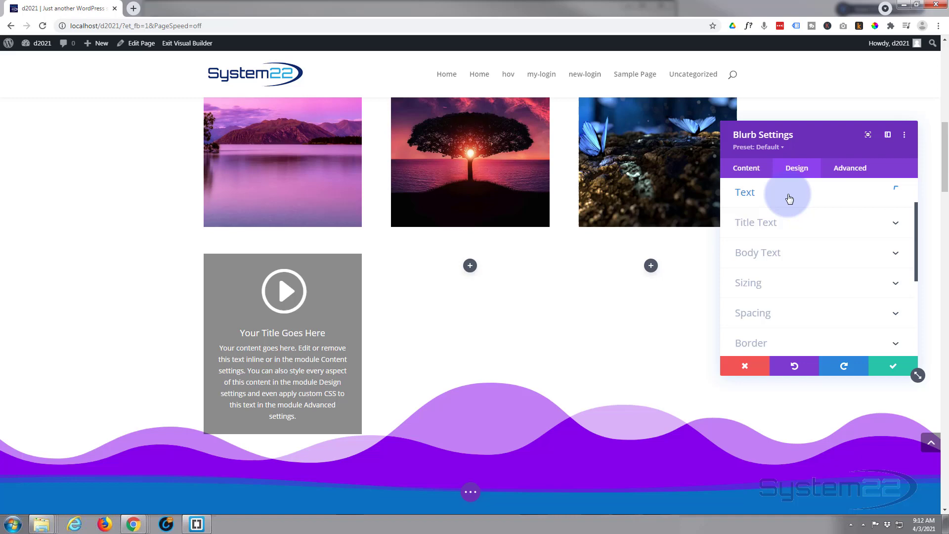
pyautogui.click(799, 289)
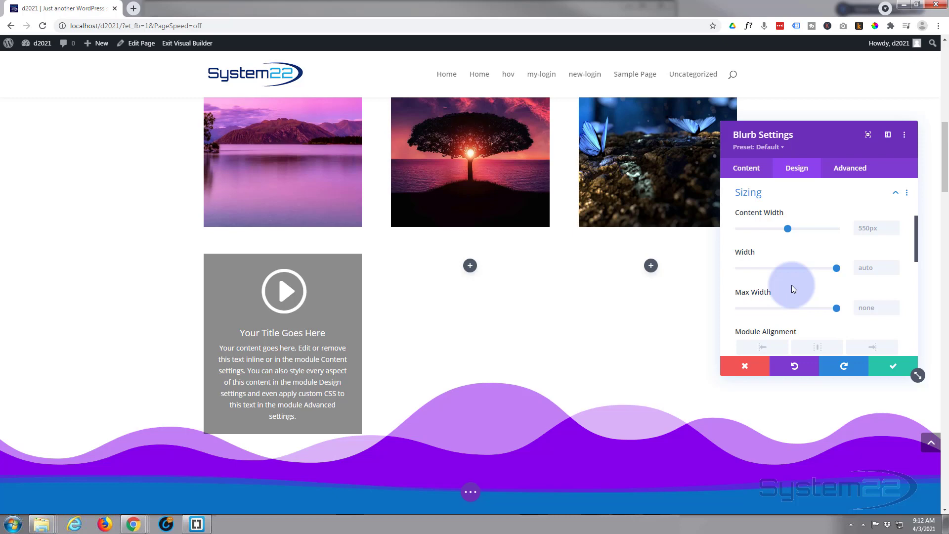
pyautogui.scroll(-2, 791, 285)
pyautogui.moveTo(745, 277)
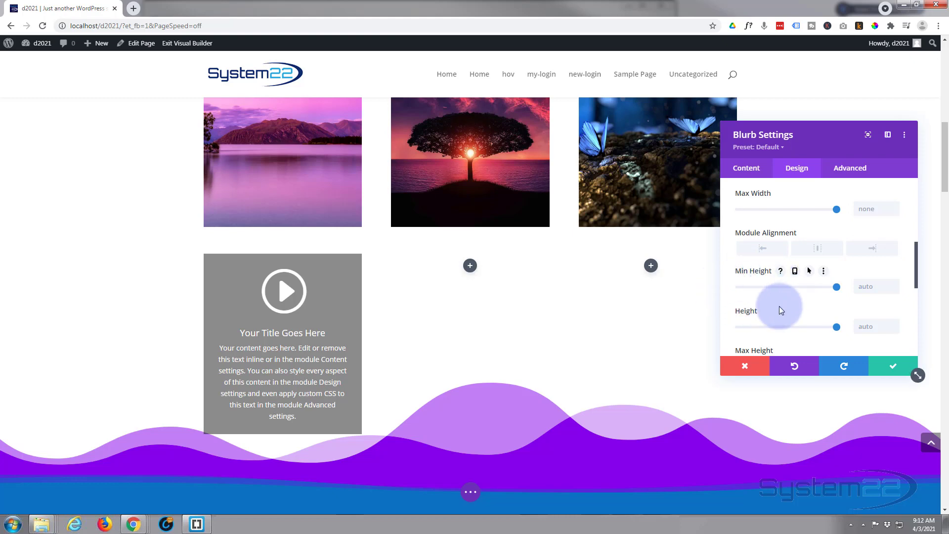
pyautogui.moveTo(838, 289); pyautogui.dragTo(772, 292)
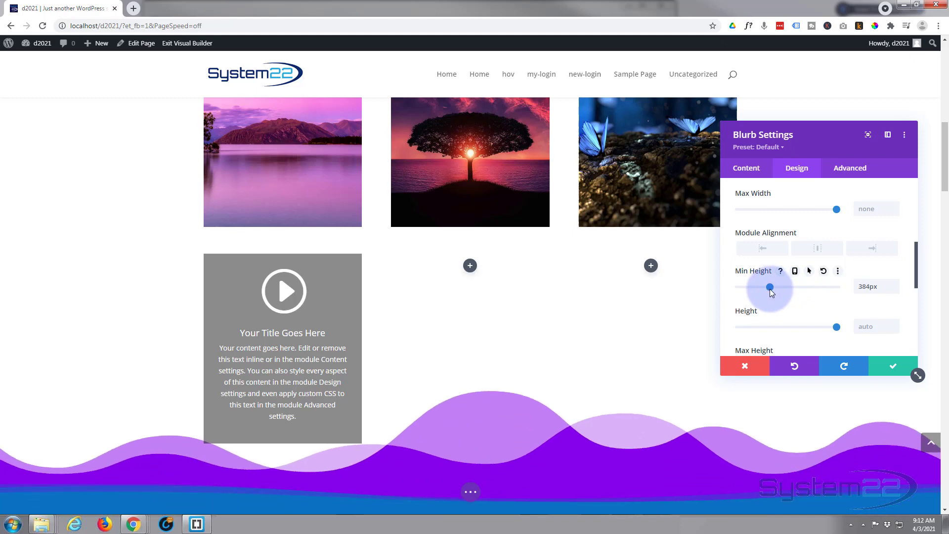
pyautogui.moveTo(772, 292); pyautogui.dragTo(771, 293)
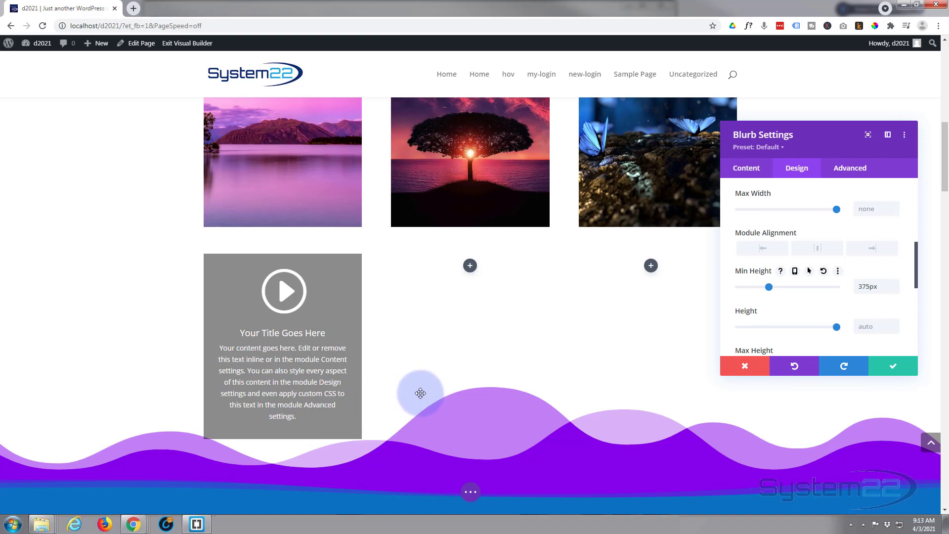
# Save the blurb, then open the first column's Background image settings via Row Settings.
pyautogui.click(889, 368)
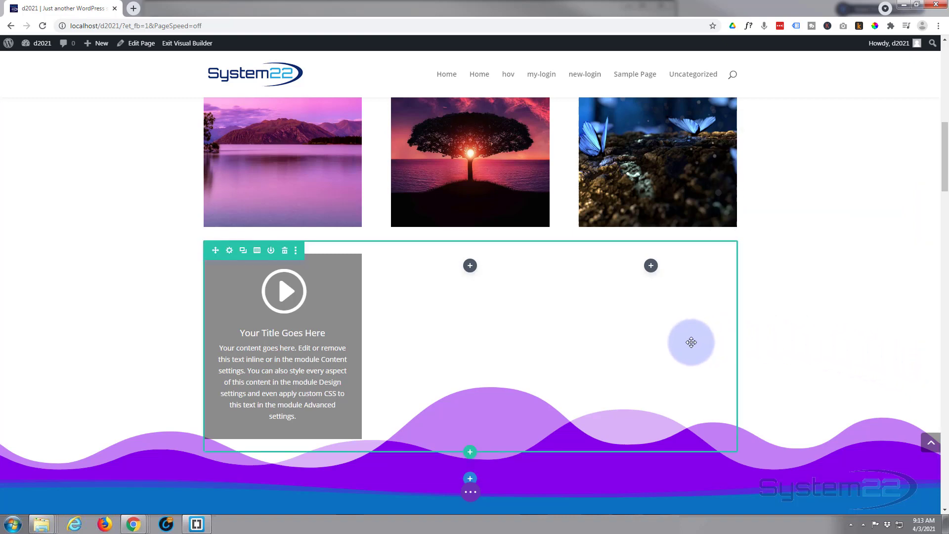
pyautogui.moveTo(691, 342); pyautogui.dragTo(608, 317)
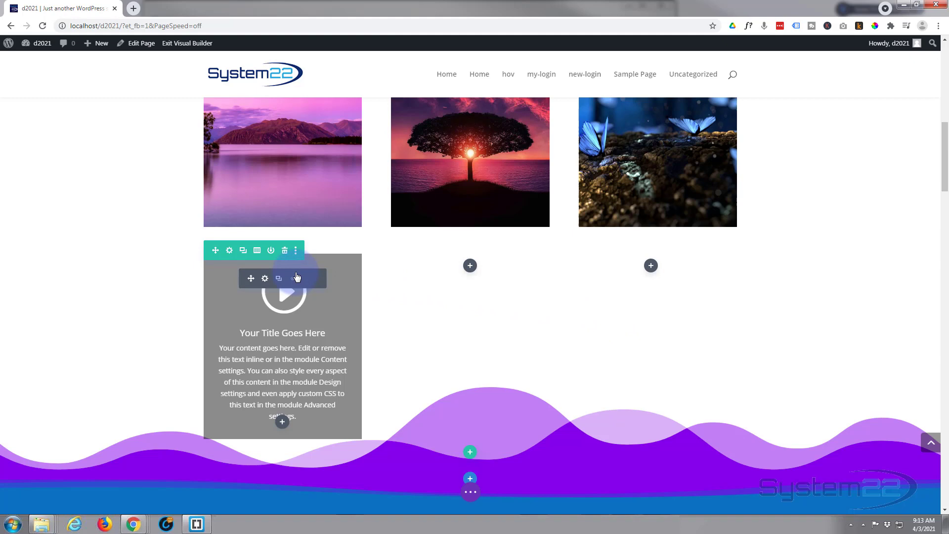
pyautogui.click(229, 251)
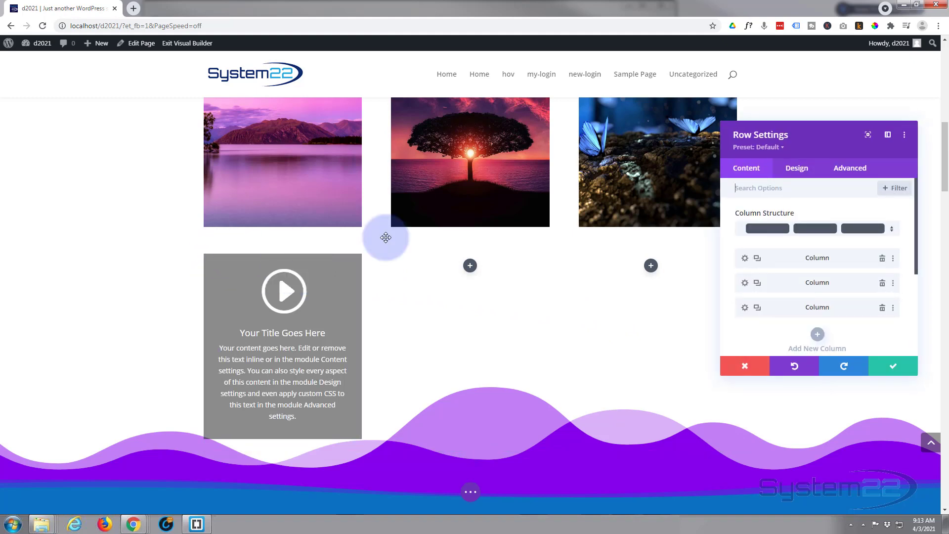
pyautogui.click(745, 259)
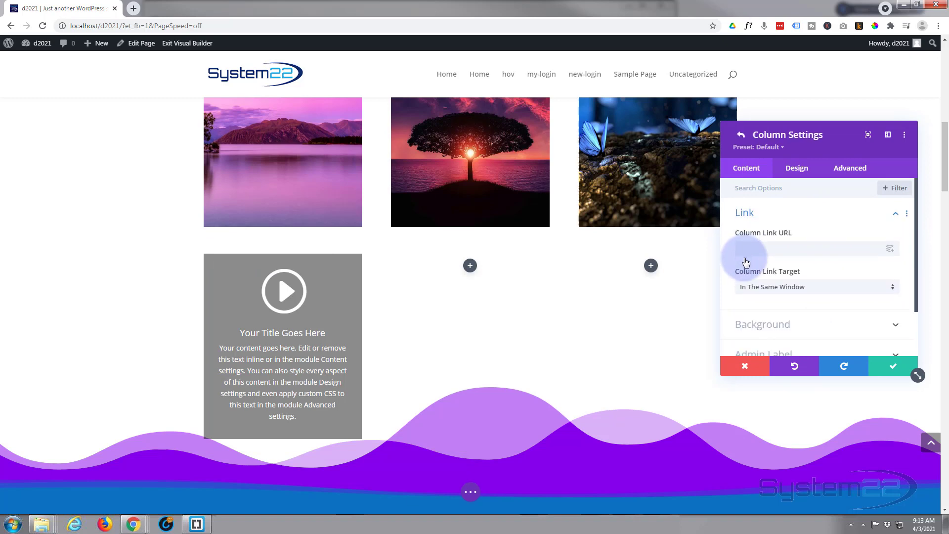
pyautogui.click(764, 321)
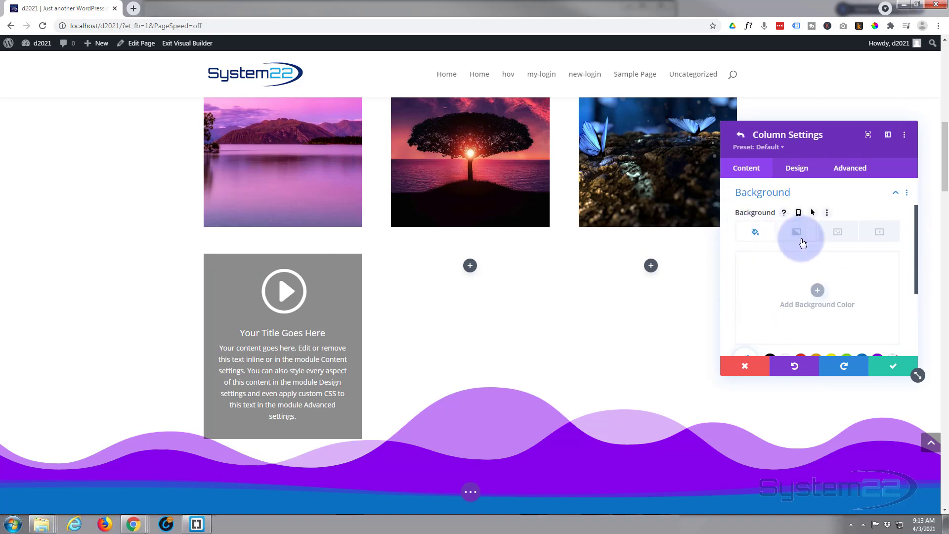
pyautogui.click(838, 232)
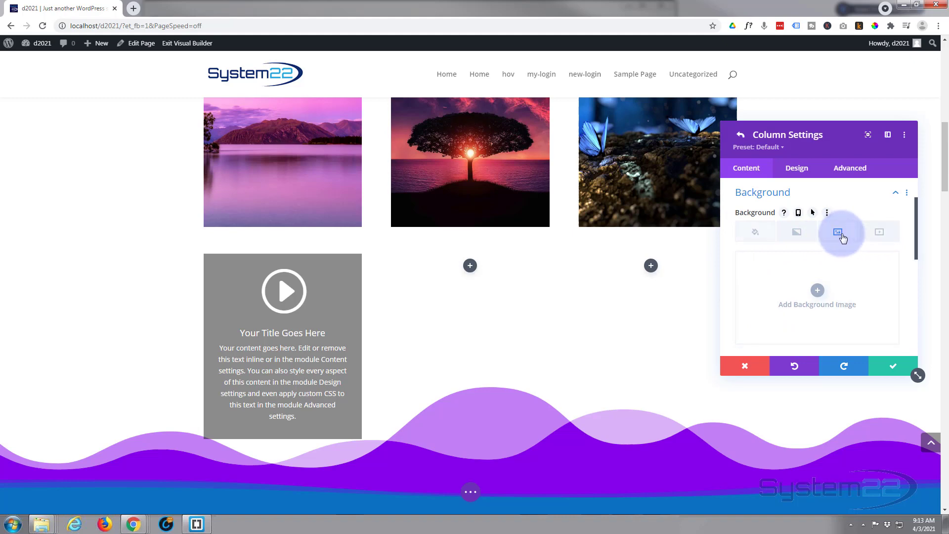
# Pick the waterfall photo from the media library as the first column's background image.
pyautogui.click(820, 292)
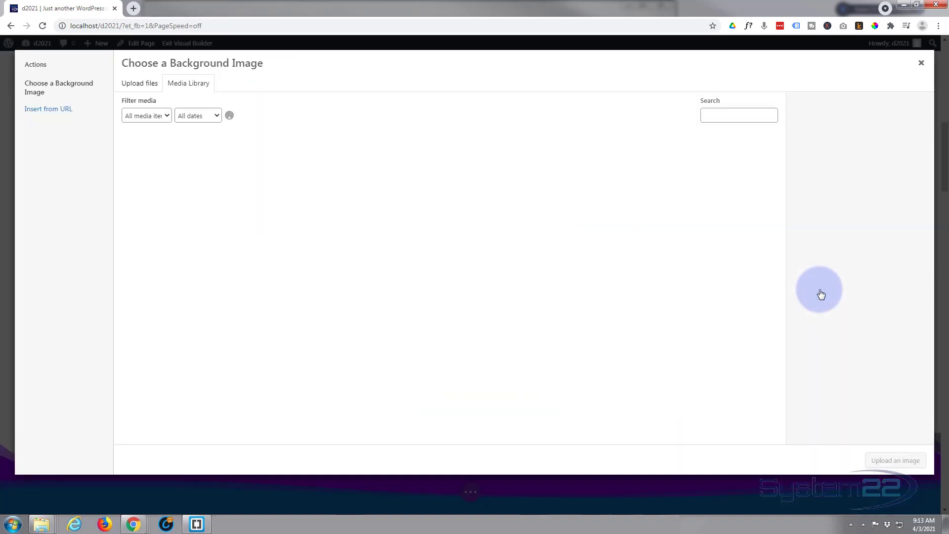
pyautogui.click(447, 173)
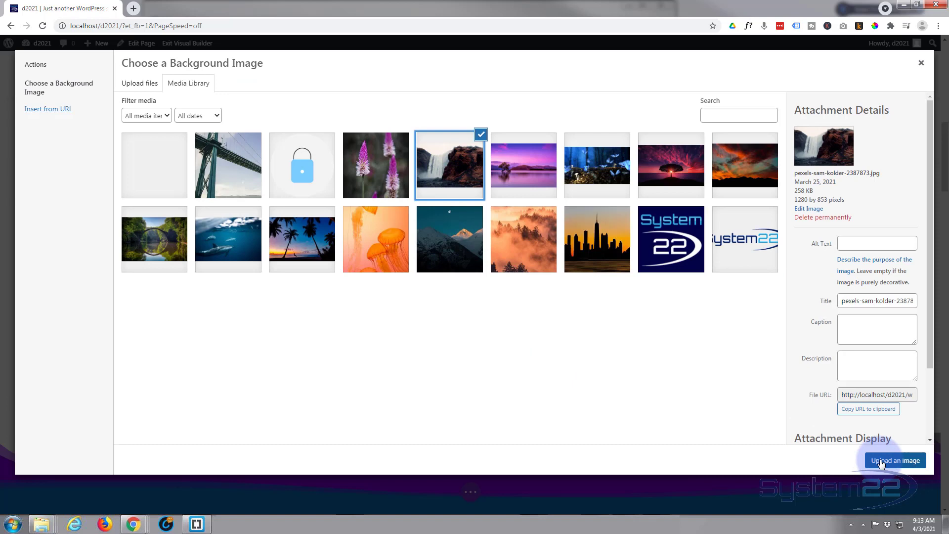
pyautogui.click(883, 462)
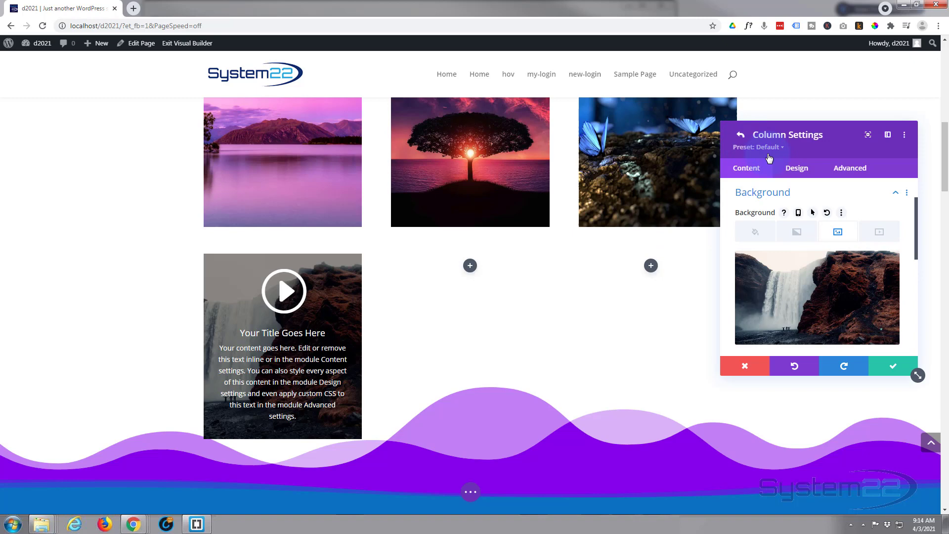
# Set the column's Horizontal Overflow and Vertical Overflow both to Hidden.
pyautogui.click(845, 171)
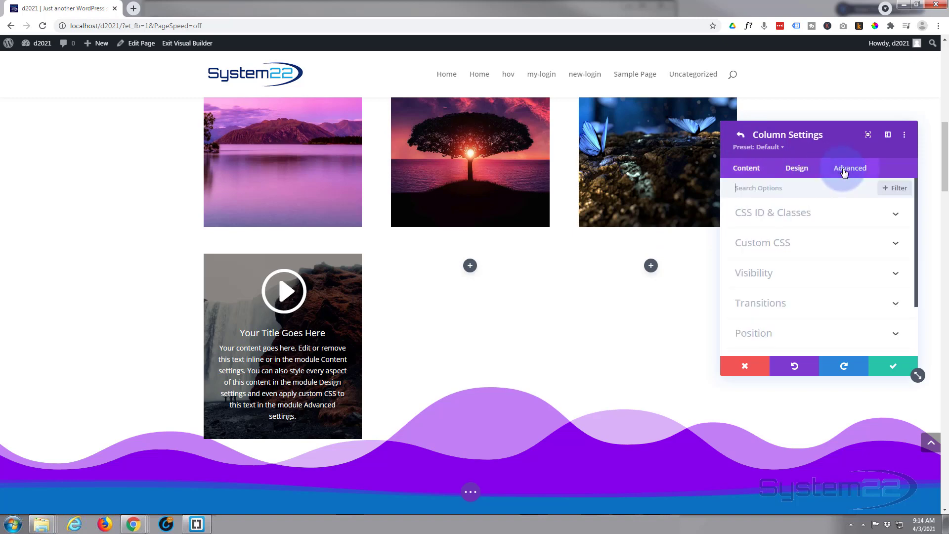
pyautogui.click(829, 272)
pyautogui.scroll(-2, 827, 262)
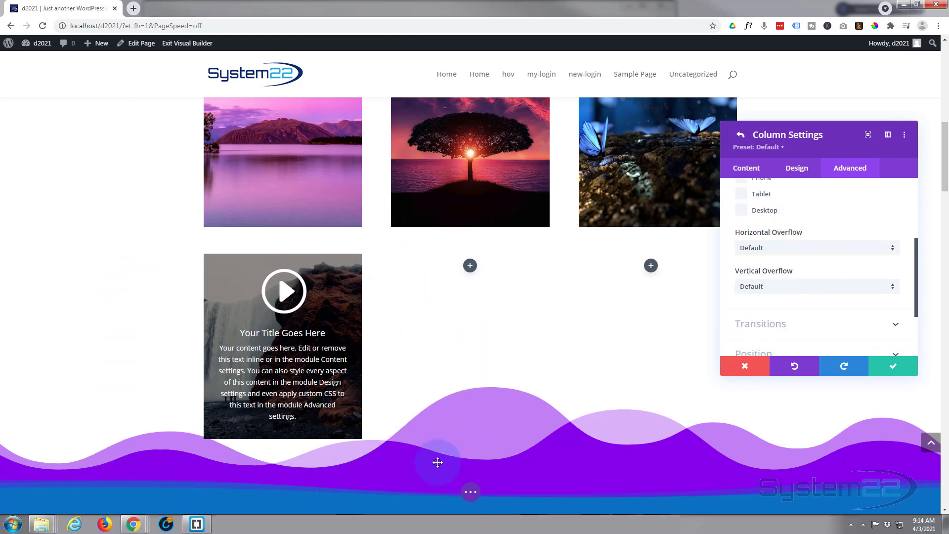
pyautogui.click(805, 247)
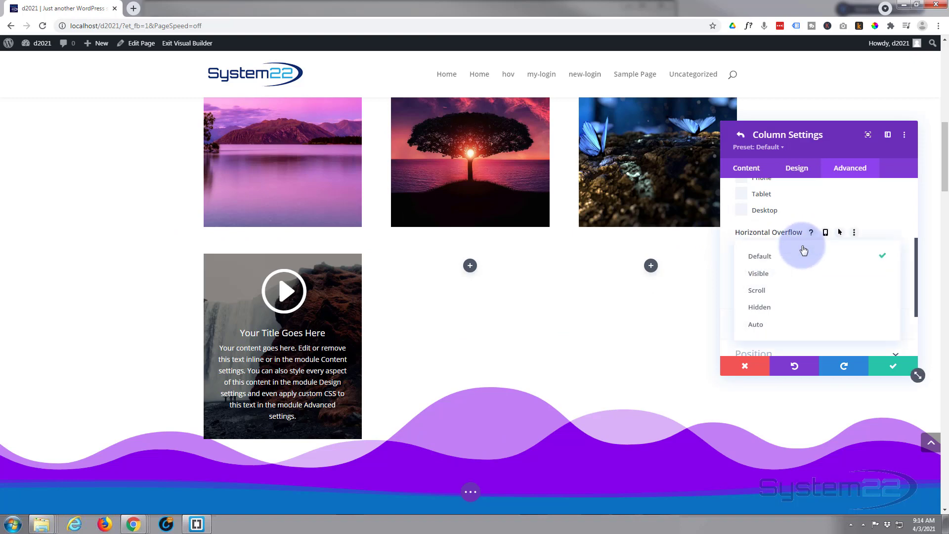
pyautogui.click(789, 307)
pyautogui.click(799, 288)
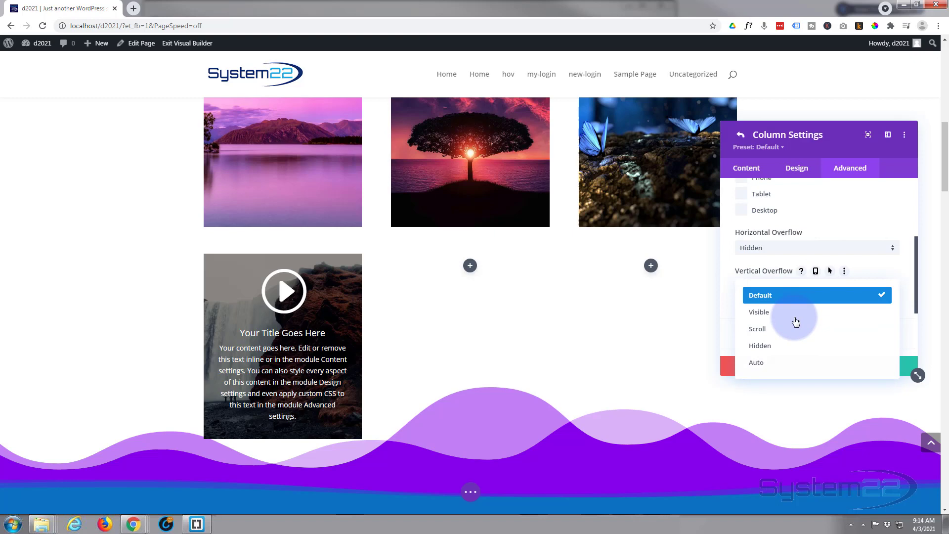
pyautogui.click(795, 346)
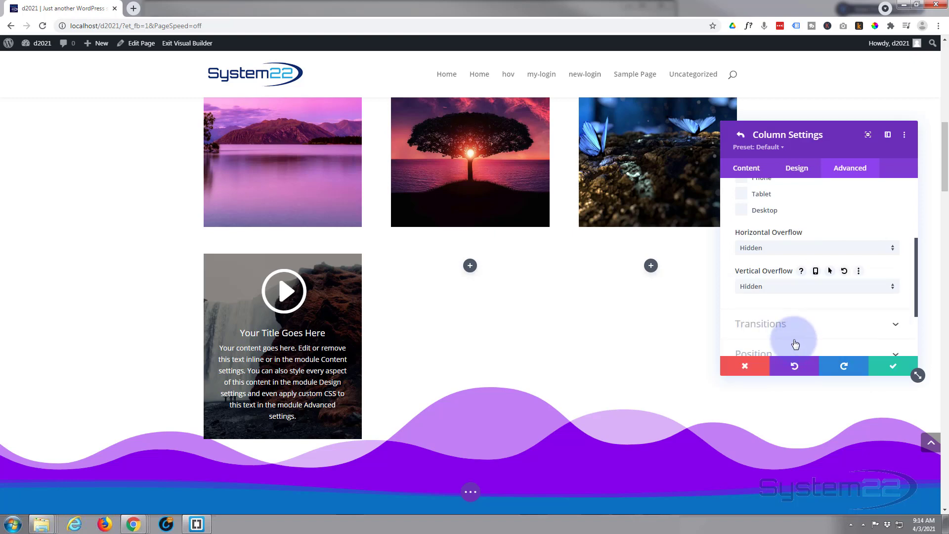
# Save the column and row settings, then reopen the blurb's Design > Transform scale options.
pyautogui.click(880, 365)
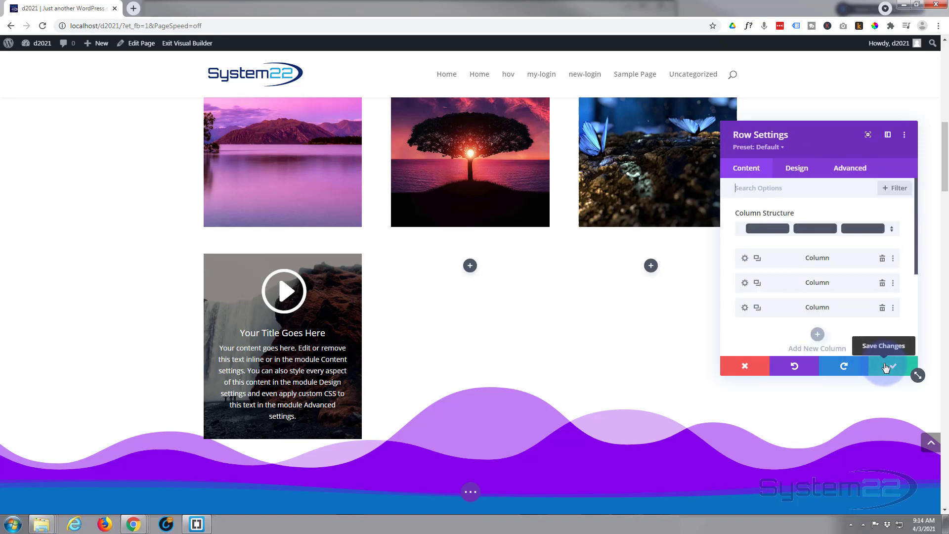
pyautogui.click(885, 366)
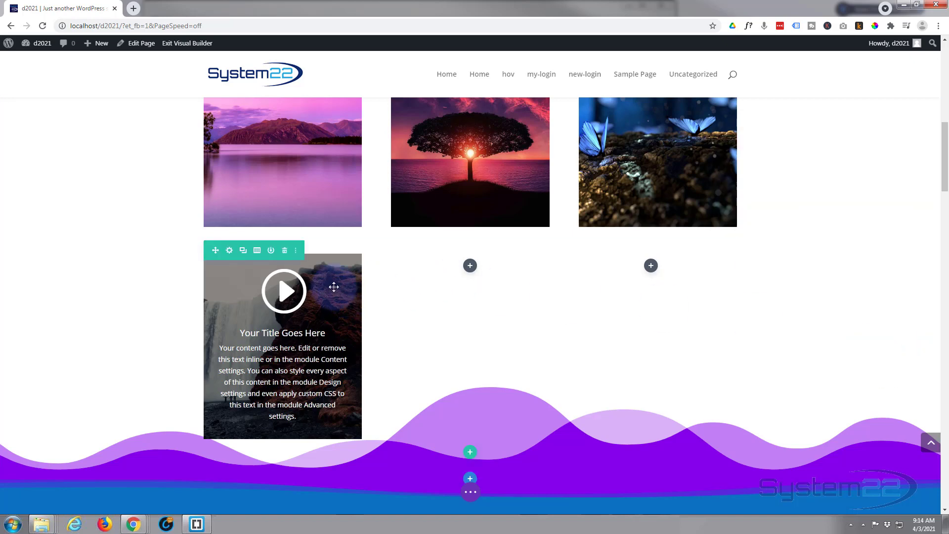
pyautogui.moveTo(296, 284)
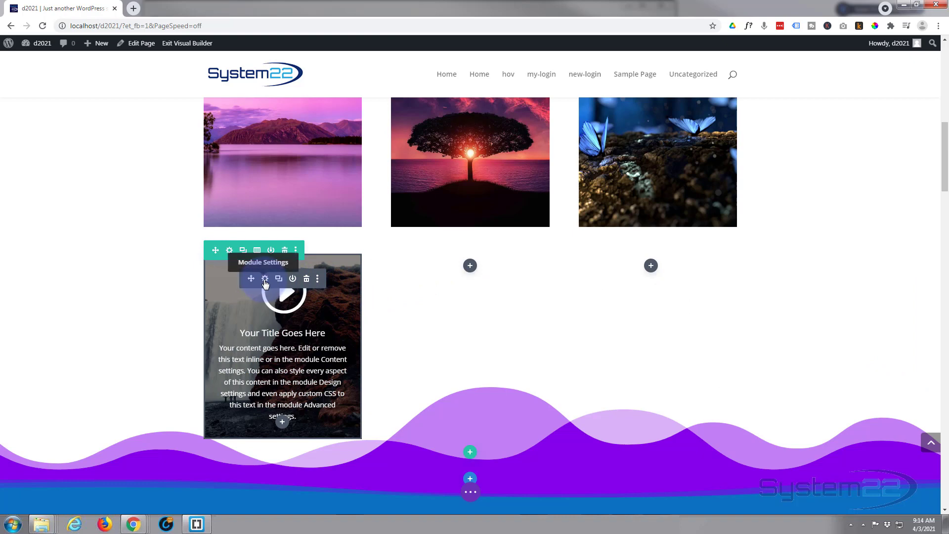
pyautogui.click(265, 280)
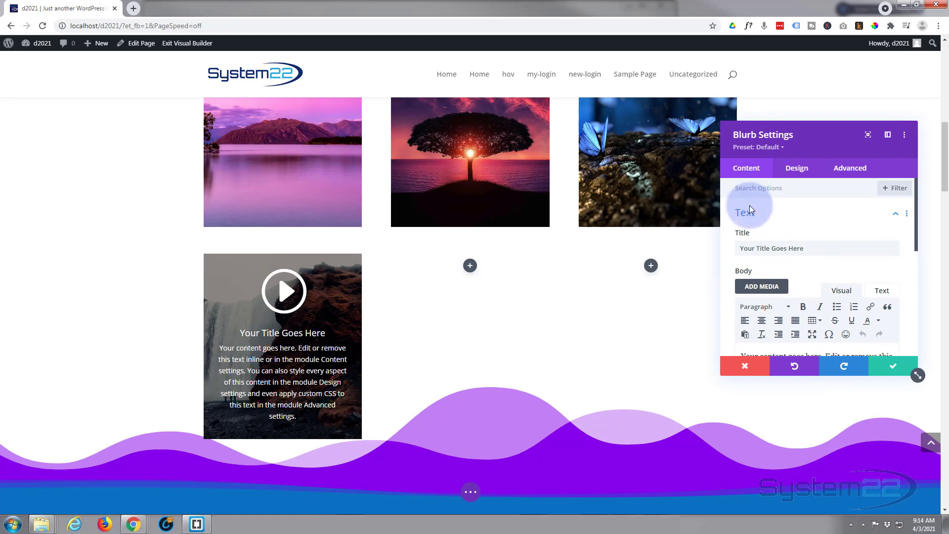
pyautogui.click(798, 168)
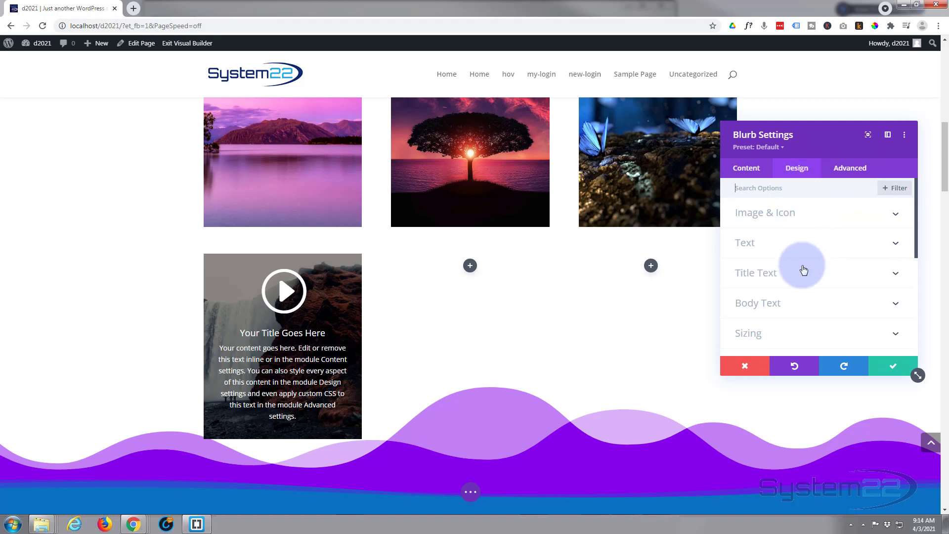
pyautogui.scroll(-1, 802, 270)
pyautogui.scroll(-5, 804, 269)
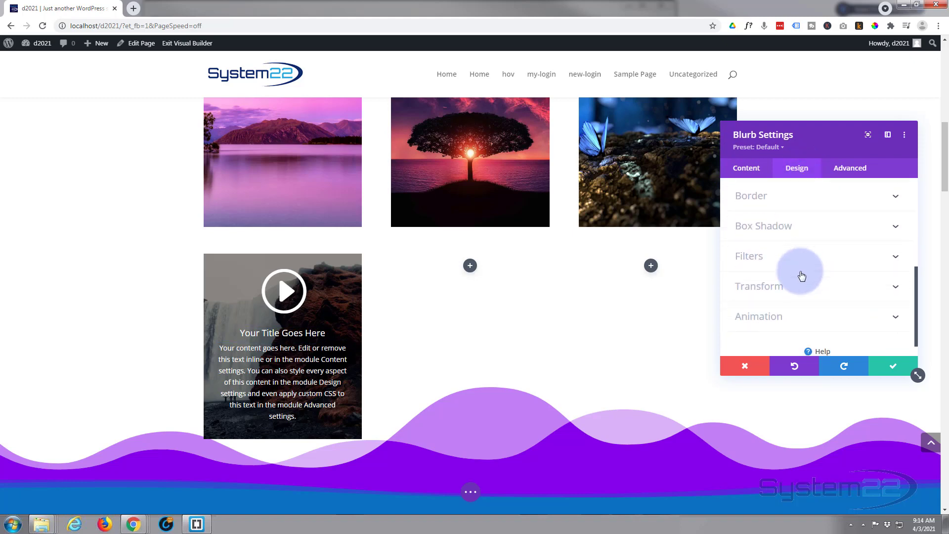
pyautogui.click(811, 286)
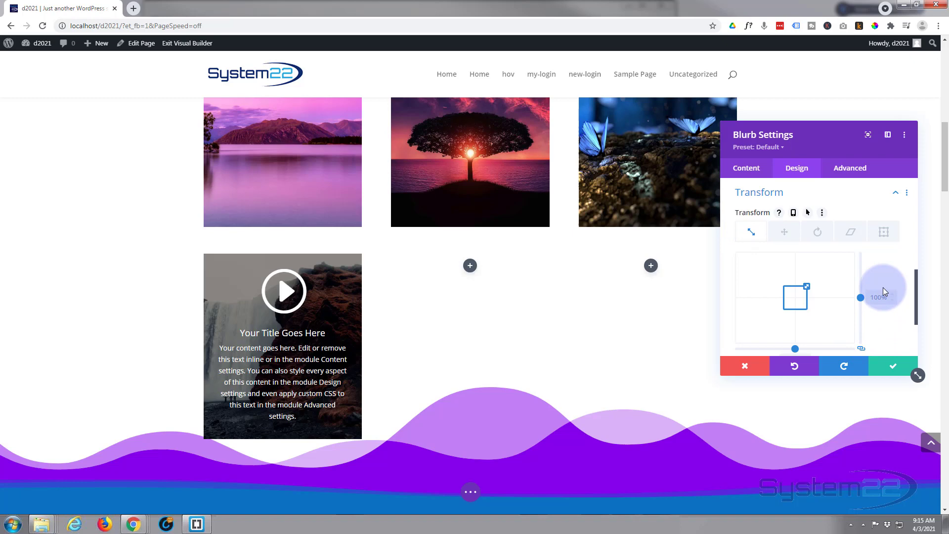
pyautogui.scroll(-1, 828, 328)
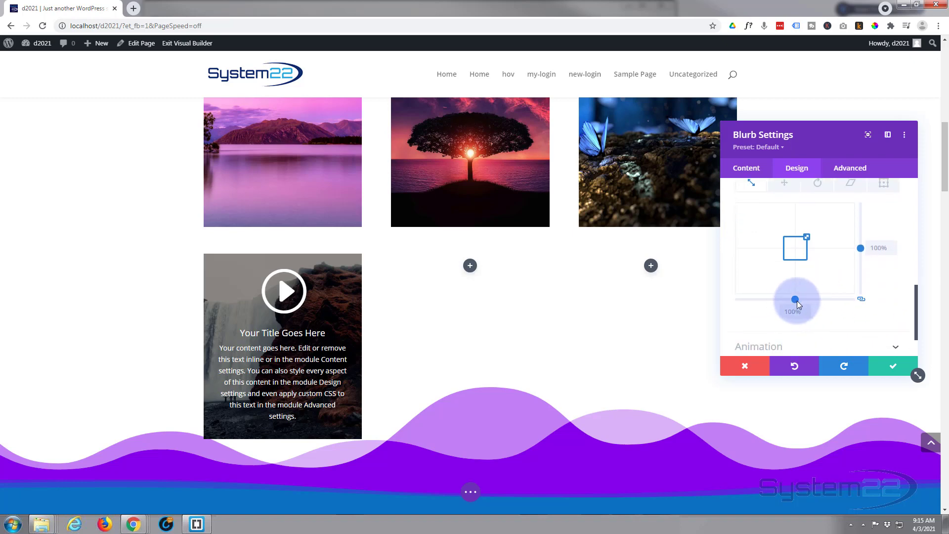
pyautogui.scroll(1, 837, 324)
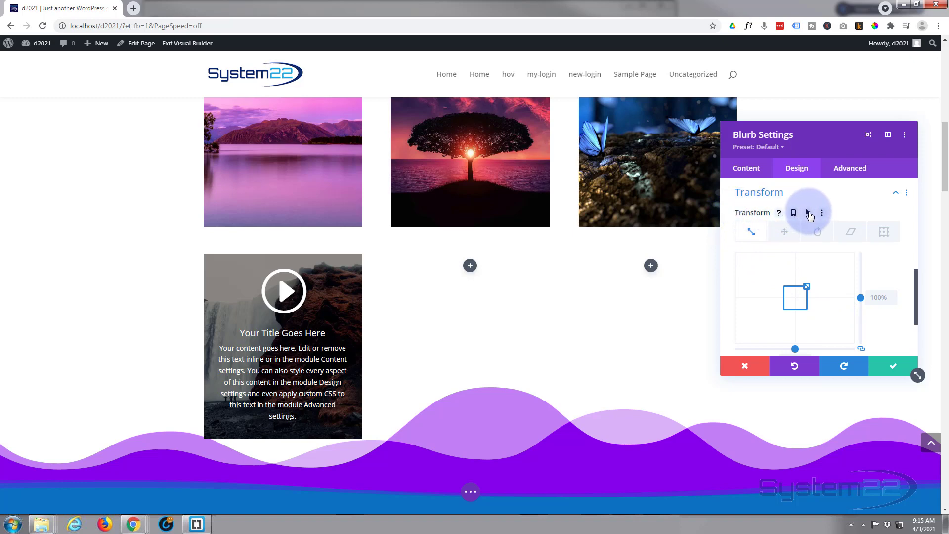
# Enable separate hover values for the blurb's Transform settings.
pyautogui.click(808, 213)
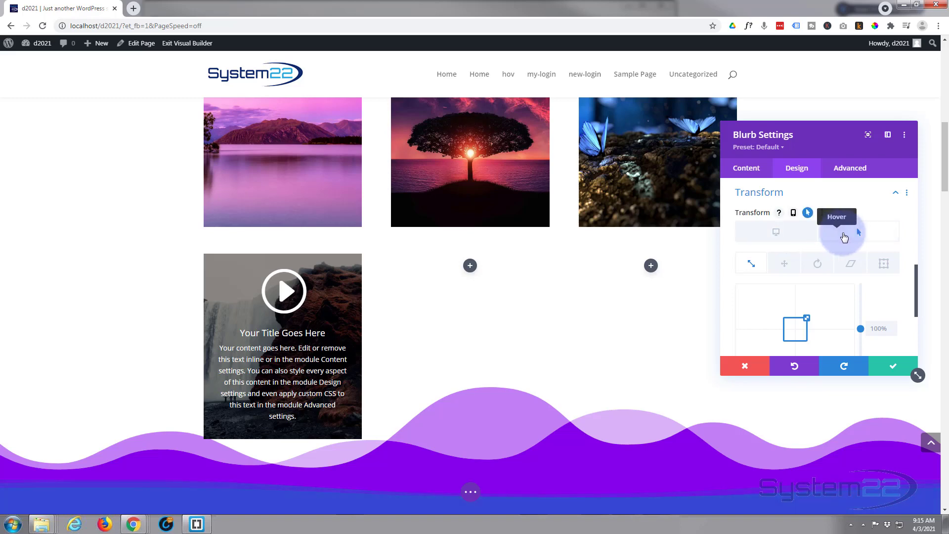
pyautogui.click(846, 238)
pyautogui.click(874, 330)
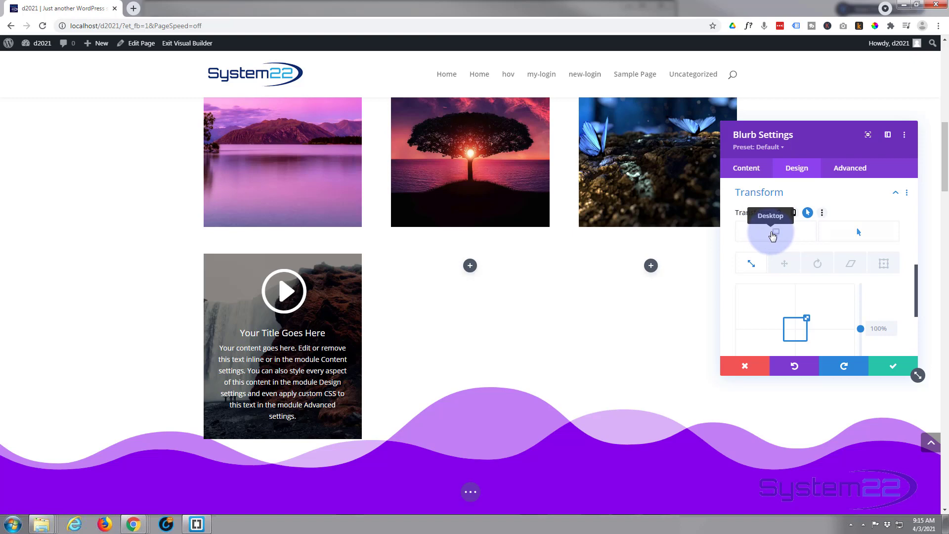
# Set the blurb's normal-state (Desktop) transform scale to 200%.
pyautogui.click(773, 236)
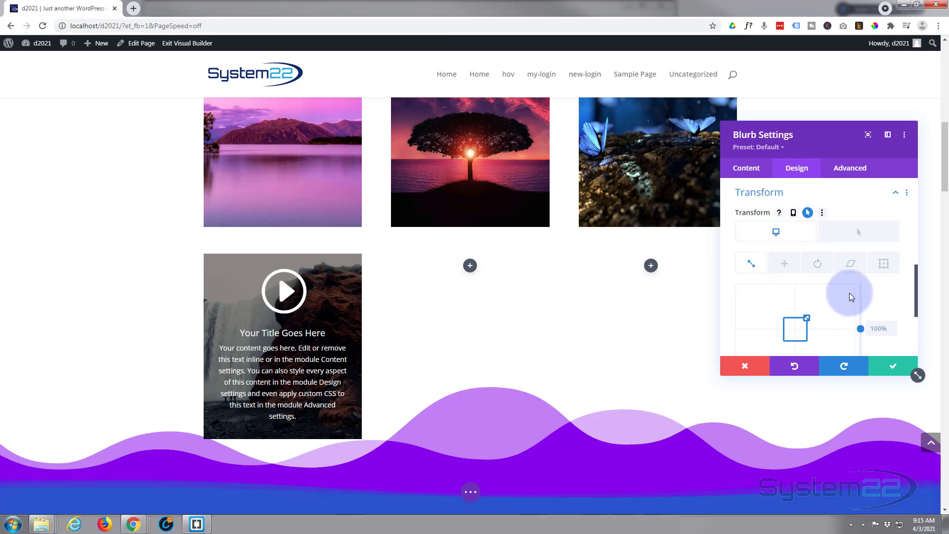
pyautogui.scroll(-1, 846, 292)
pyautogui.moveTo(859, 280); pyautogui.dragTo(861, 258)
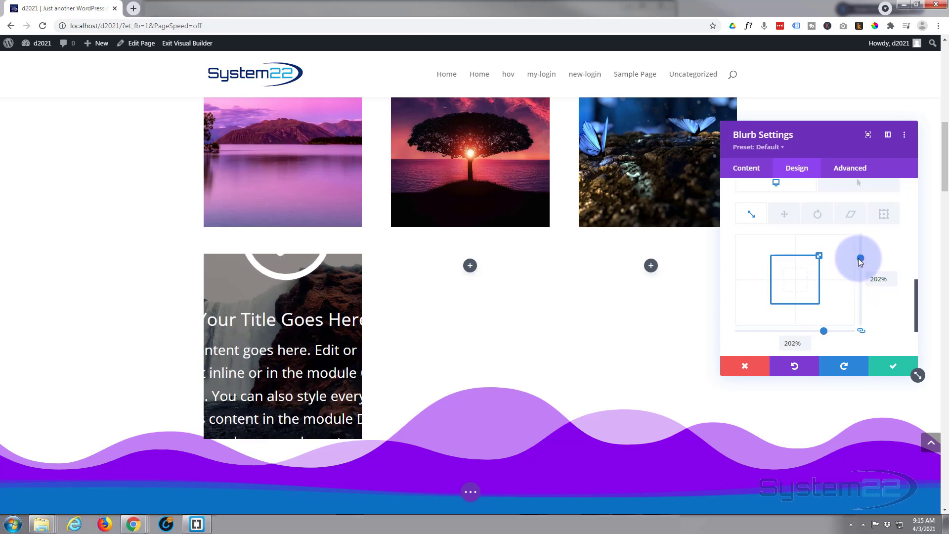
pyautogui.click(894, 283)
pyautogui.click(894, 282)
pyautogui.click(894, 282)
pyautogui.click(895, 283)
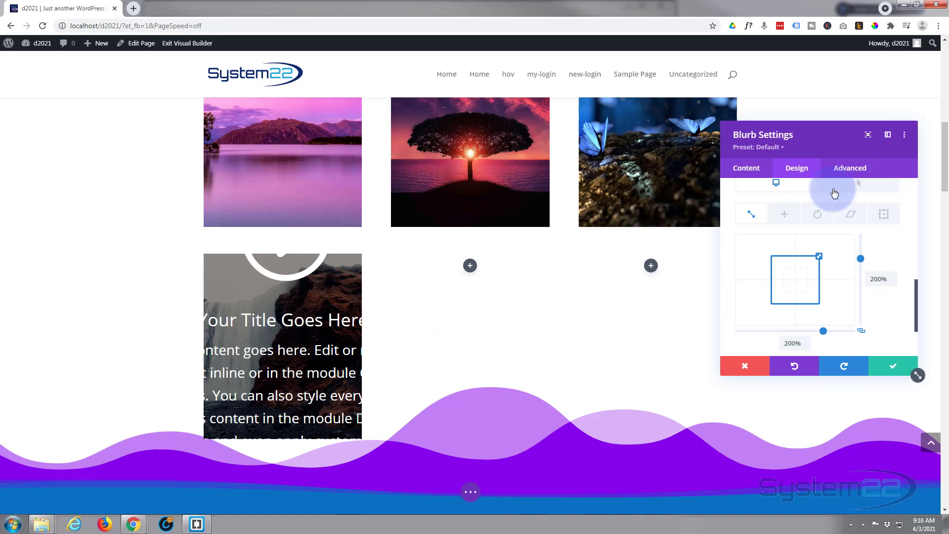
# Set the blurb's hover transform scale to exactly 100%.
pyautogui.click(853, 191)
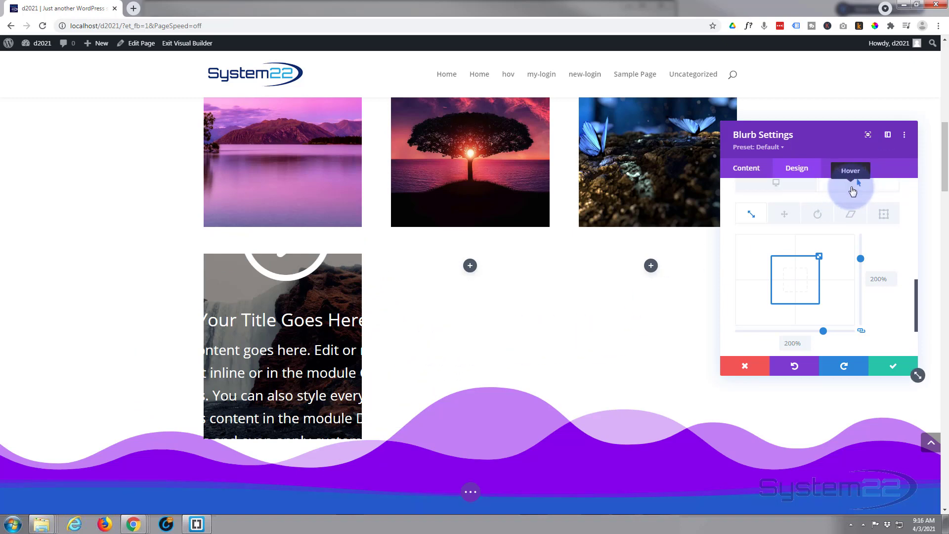
pyautogui.moveTo(861, 259); pyautogui.dragTo(894, 282)
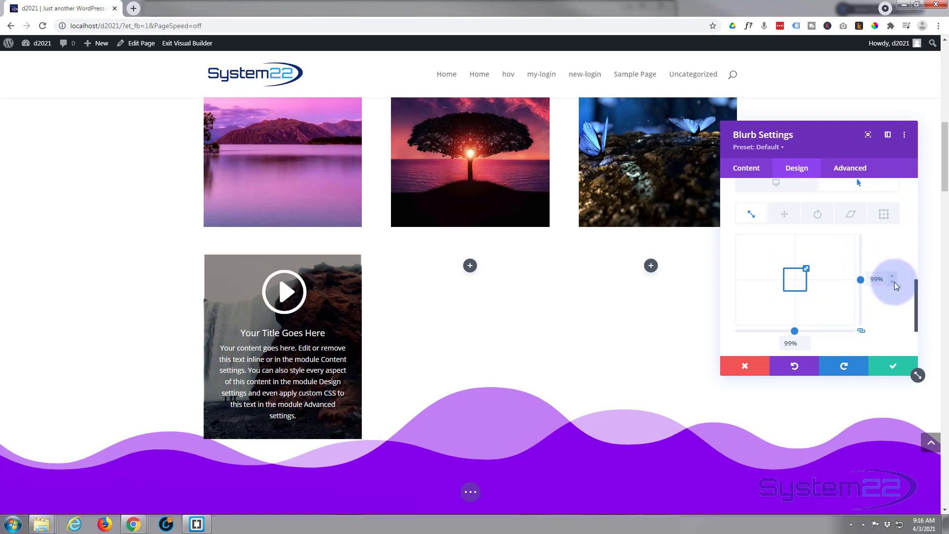
pyautogui.click(892, 276)
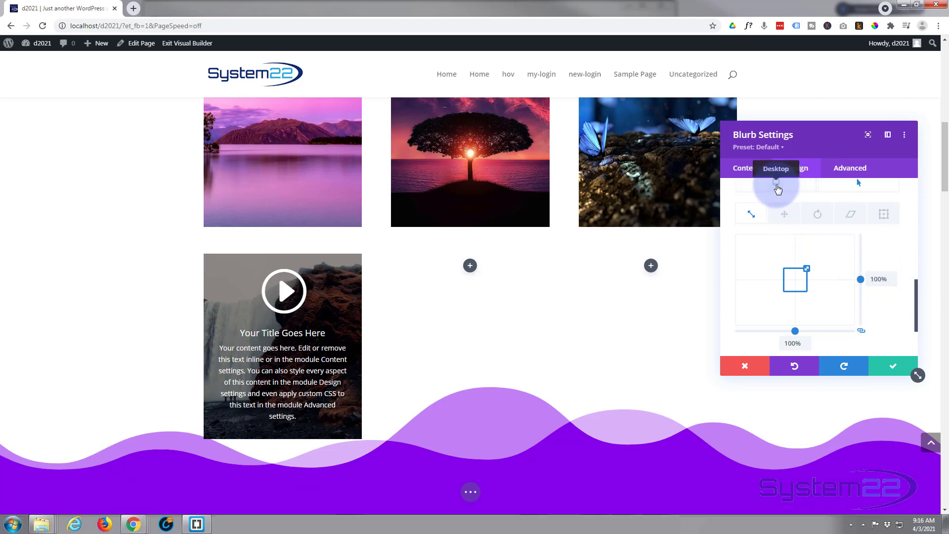
# Preview the blurb's normal 200% state and its 100% hover state.
pyautogui.click(865, 191)
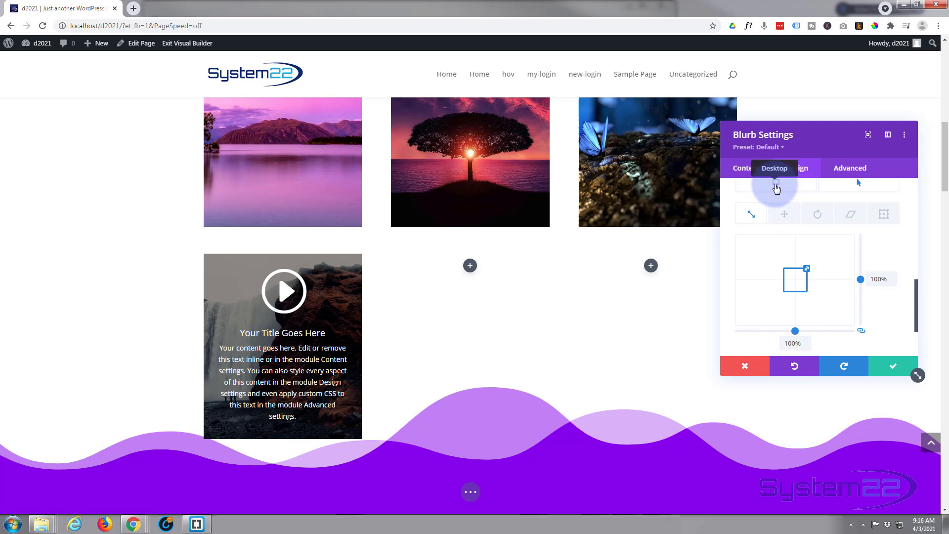
pyautogui.click(853, 189)
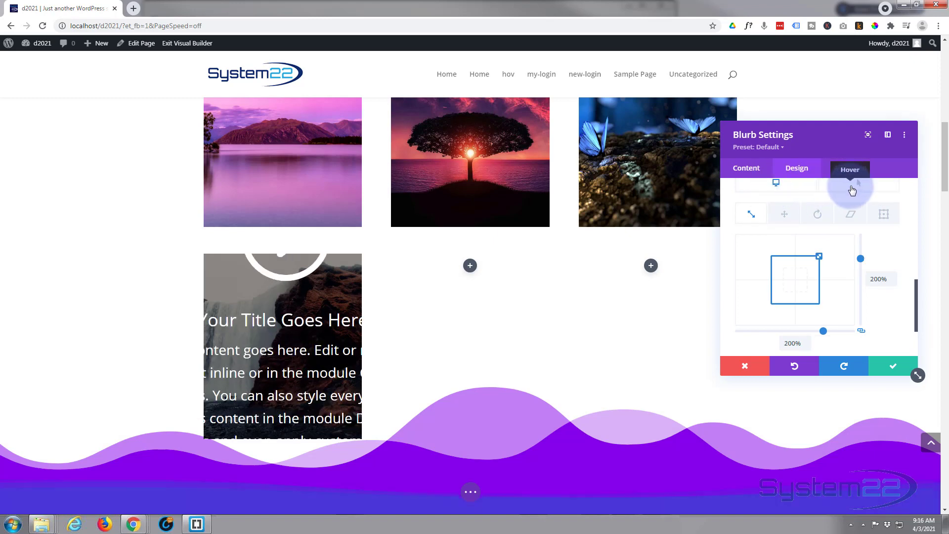
pyautogui.click(853, 190)
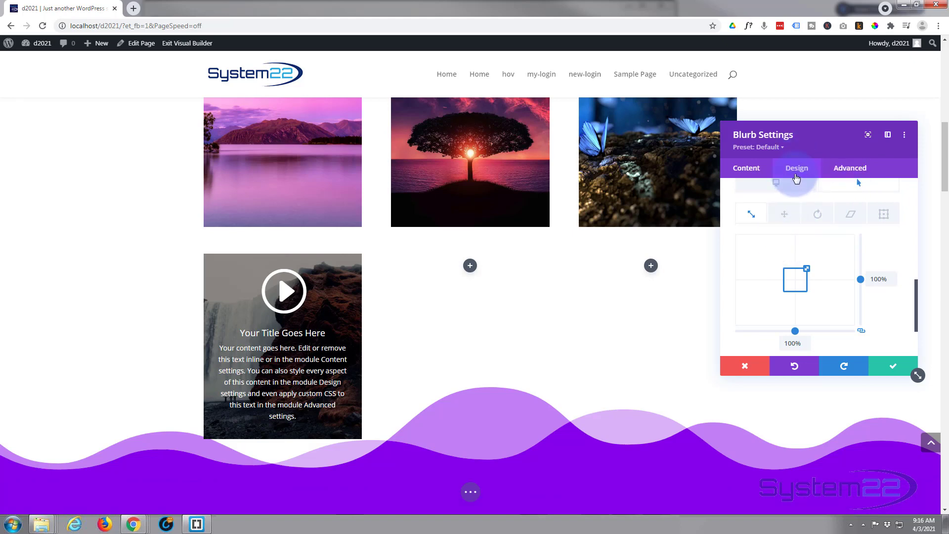
pyautogui.scroll(2, 779, 242)
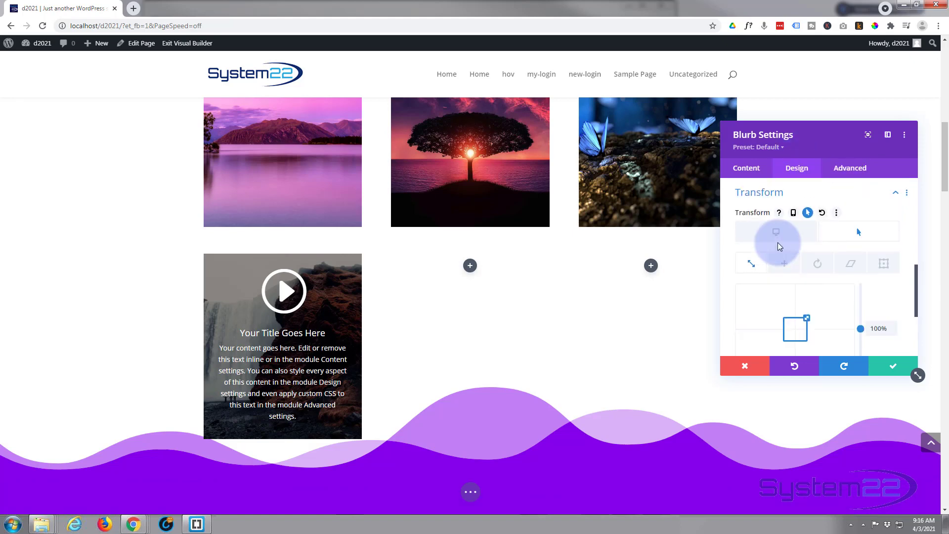
# Under Filters, set the blurb's opacity to 0% normally and 100% on hover.
pyautogui.click(795, 243)
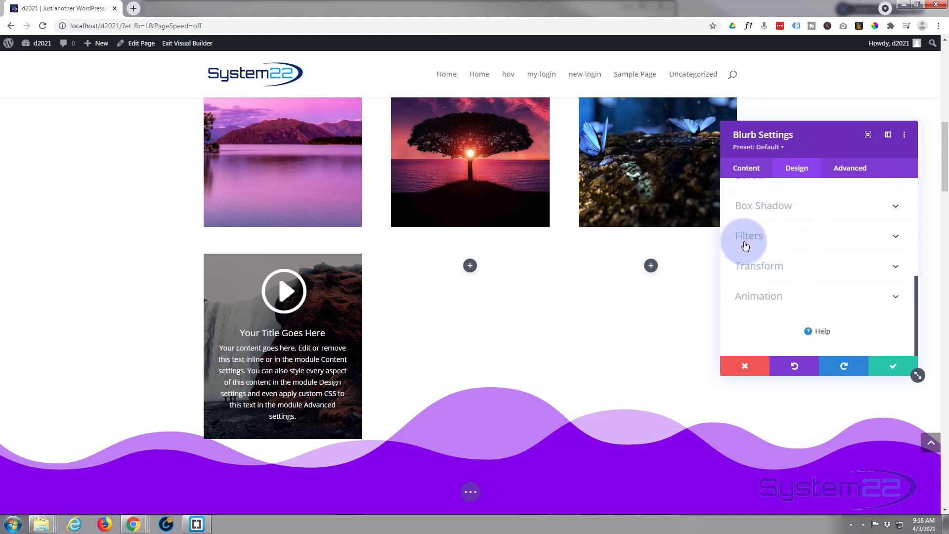
pyautogui.click(795, 244)
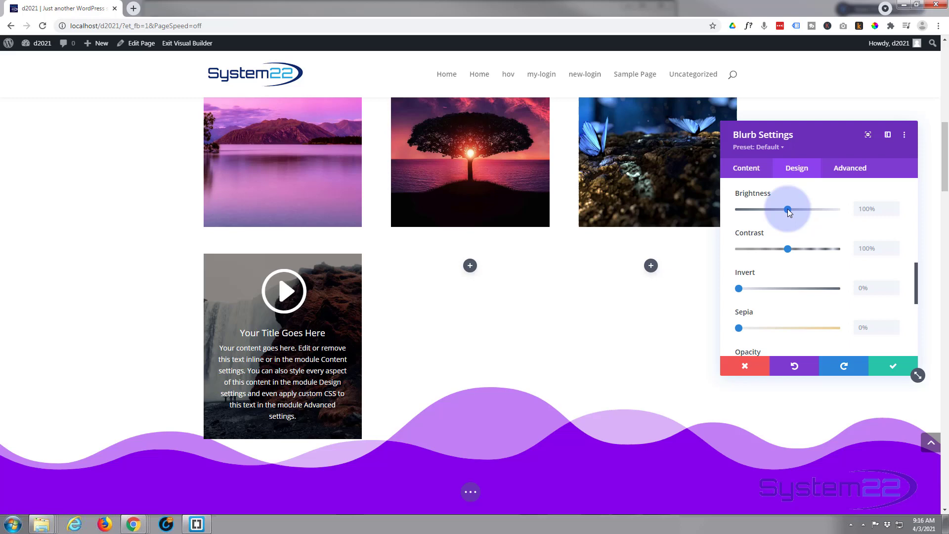
pyautogui.scroll(-3, 788, 208)
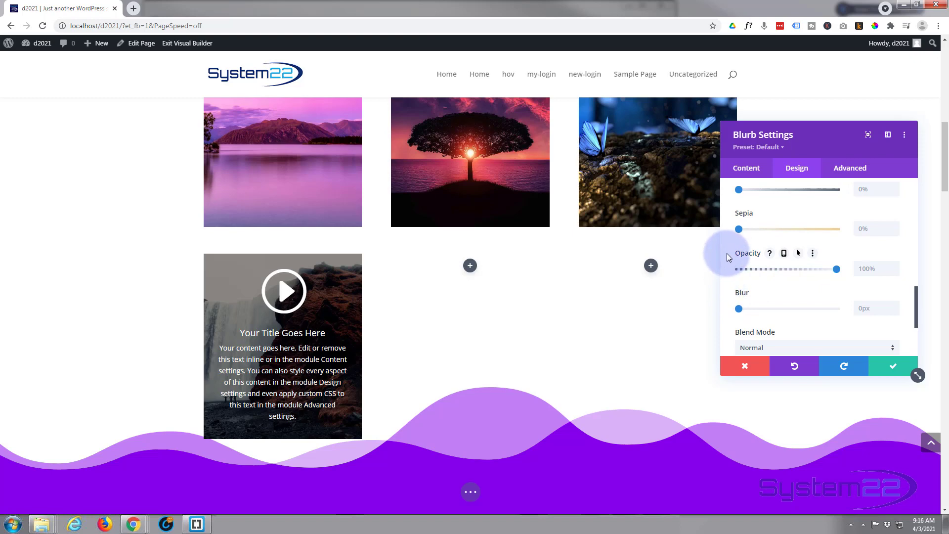
pyautogui.click(800, 253)
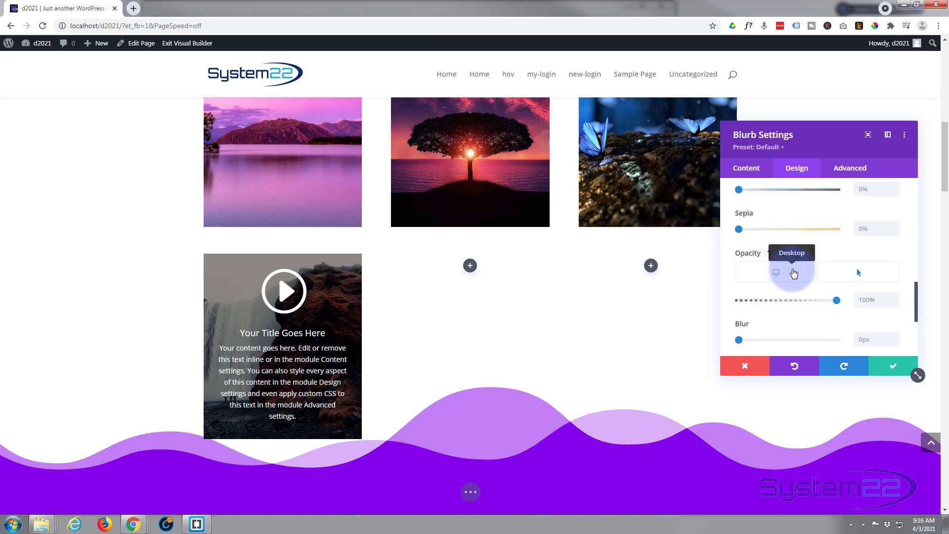
pyautogui.click(793, 272)
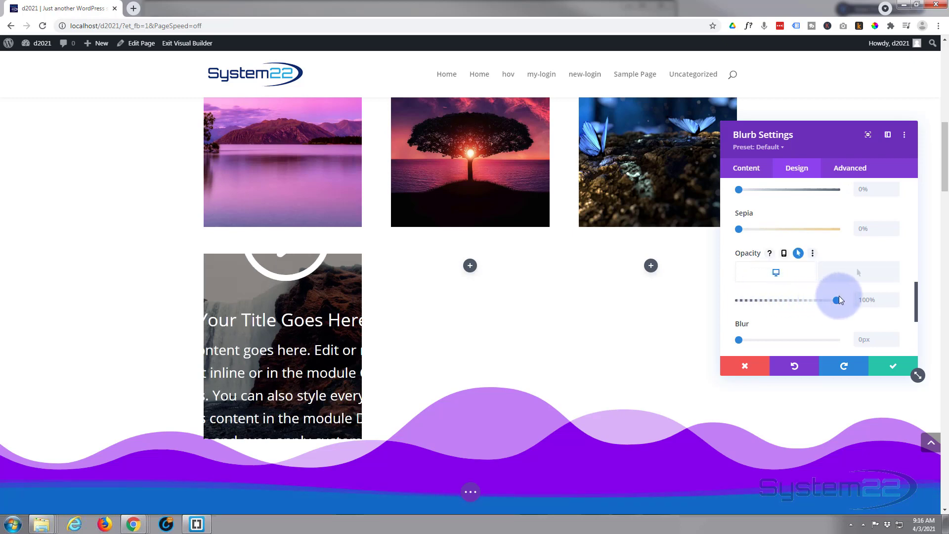
pyautogui.moveTo(788, 304); pyautogui.dragTo(725, 306)
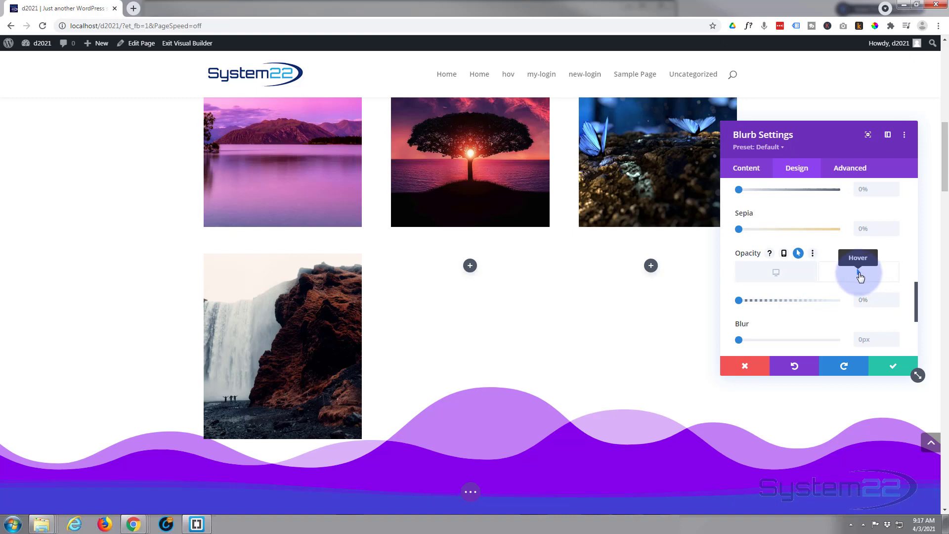
pyautogui.moveTo(739, 304); pyautogui.dragTo(849, 300)
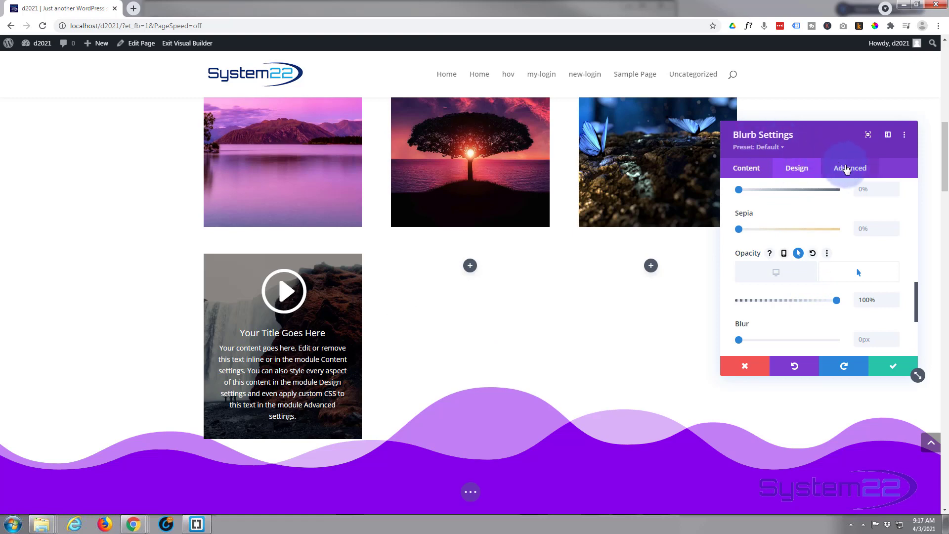
# Set a 1000ms Ease-In-Out transition on the blurb and apply its settings.
pyautogui.click(847, 169)
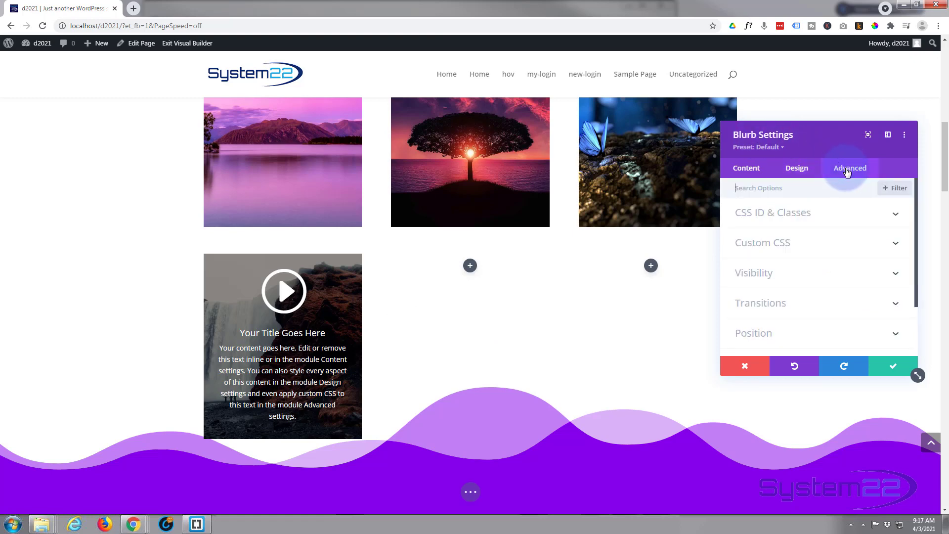
pyautogui.click(831, 303)
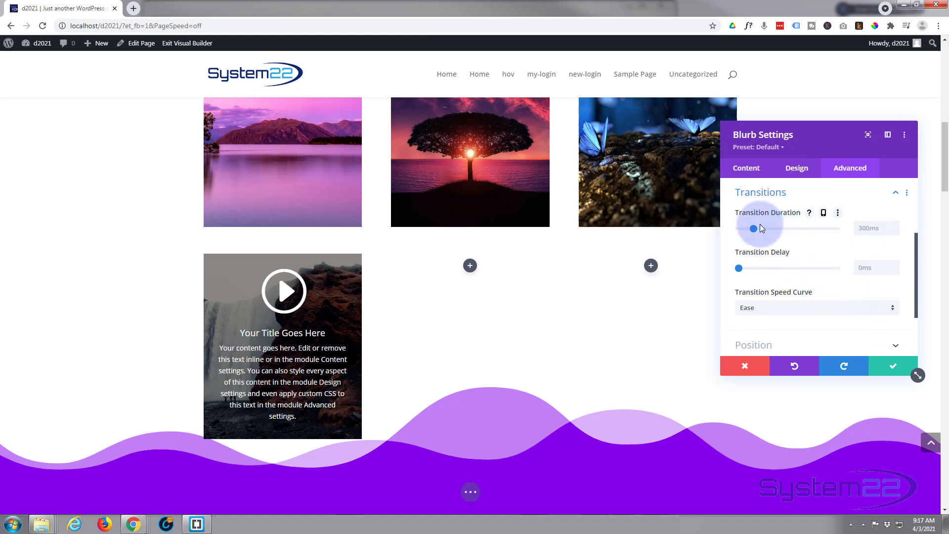
pyautogui.moveTo(755, 230); pyautogui.dragTo(790, 229)
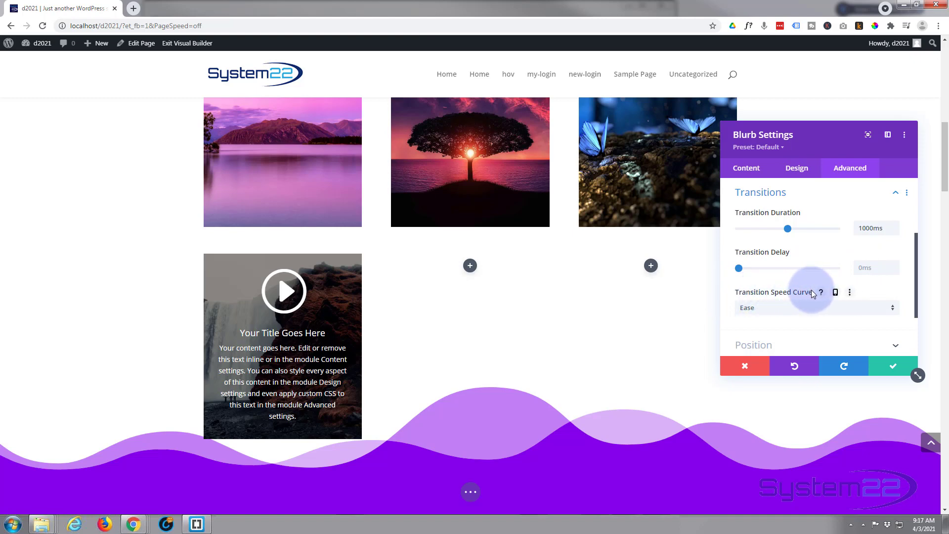
pyautogui.click(776, 308)
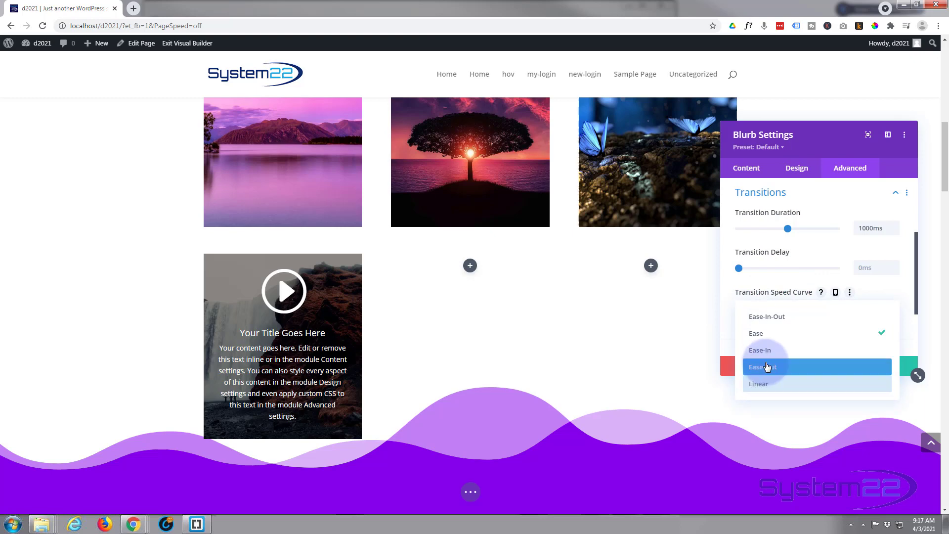
pyautogui.click(769, 318)
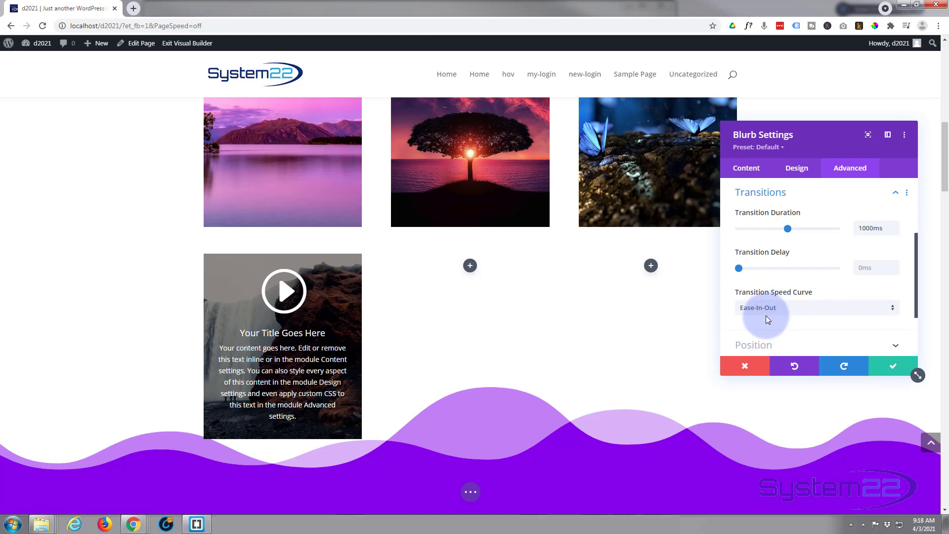
pyautogui.click(889, 368)
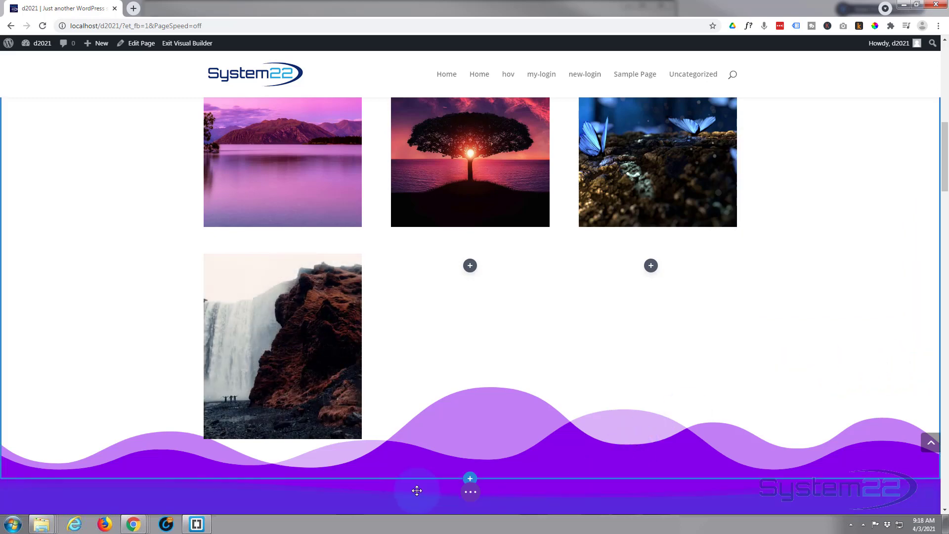
# Save the page from the builder's bottom page-settings bar.
pyautogui.click(476, 497)
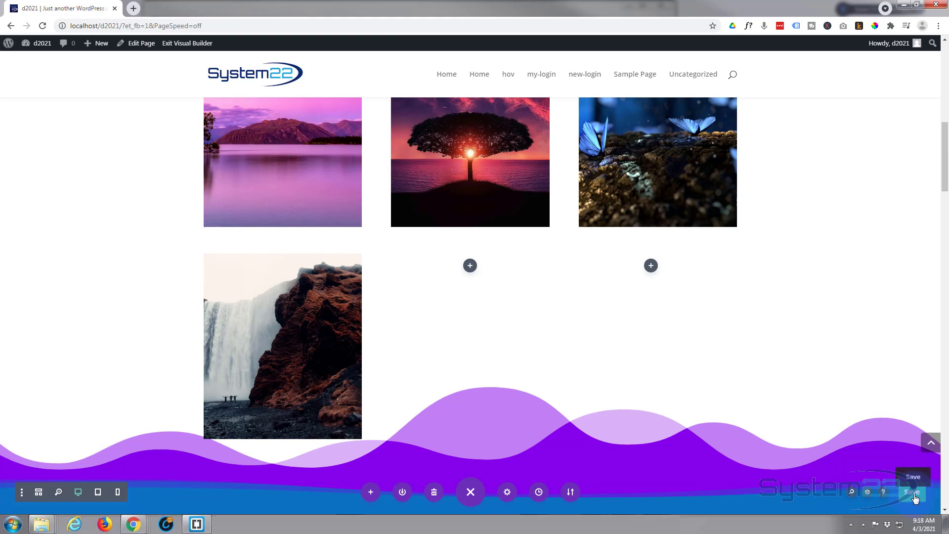
pyautogui.click(915, 495)
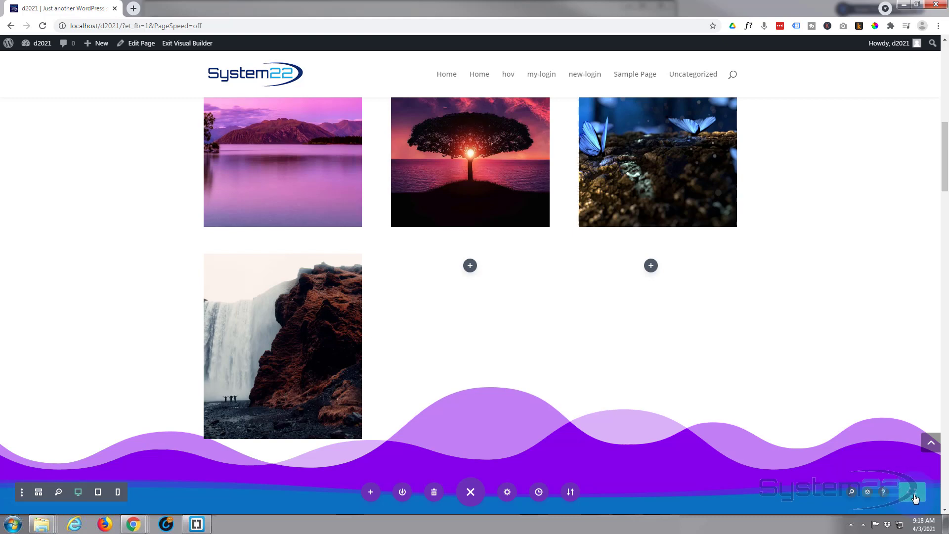
# Exit the Visual Builder and test the waterfall image's blurb reveal on the live page.
pyautogui.click(172, 44)
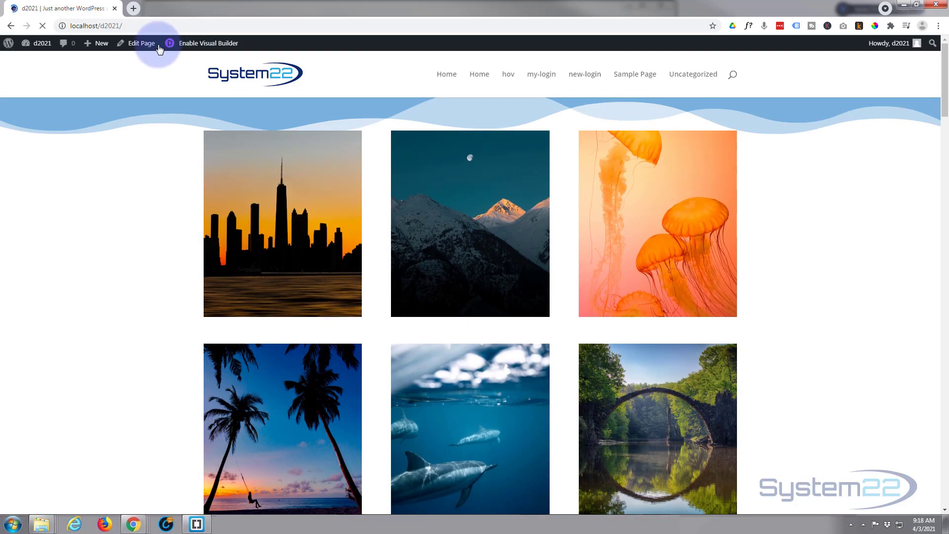
pyautogui.scroll(-5, 132, 199)
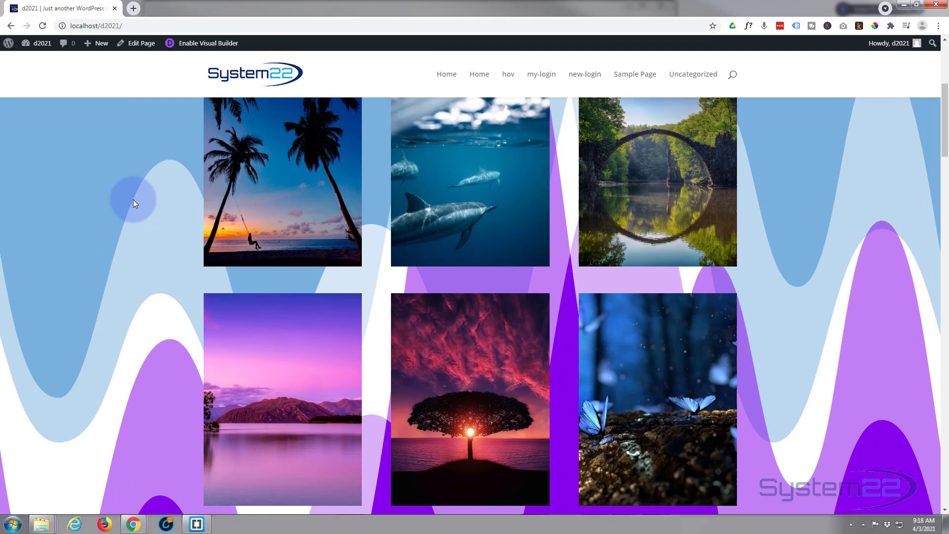
pyautogui.scroll(-6, 132, 200)
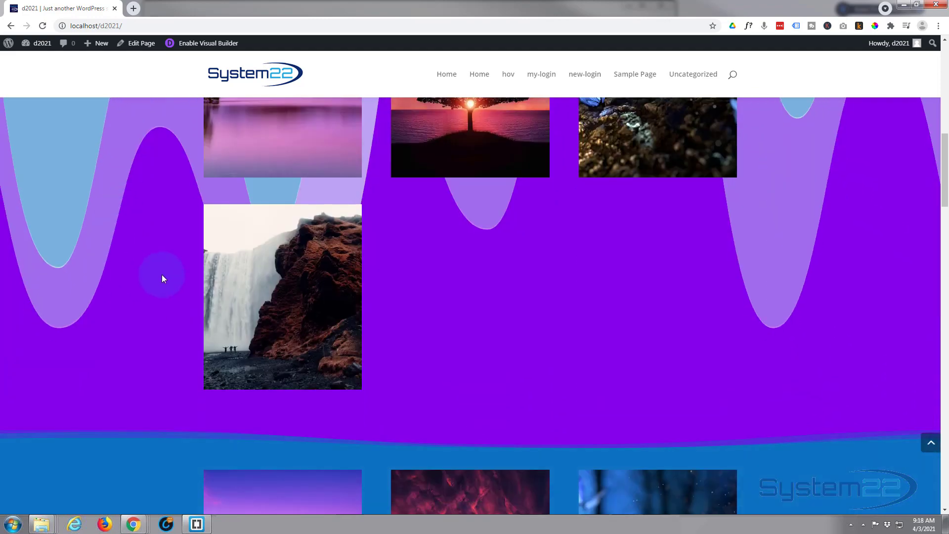
pyautogui.moveTo(263, 316)
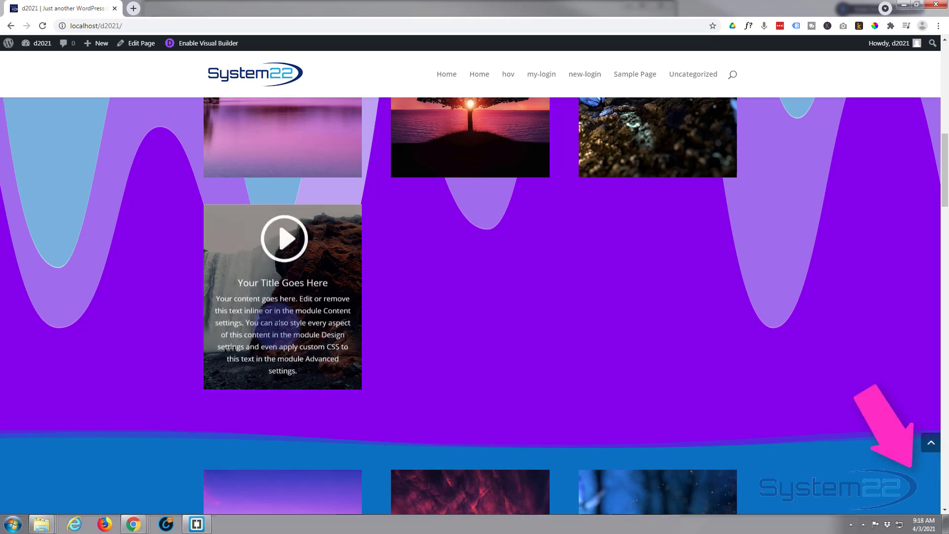
pyautogui.scroll(-4, 156, 328)
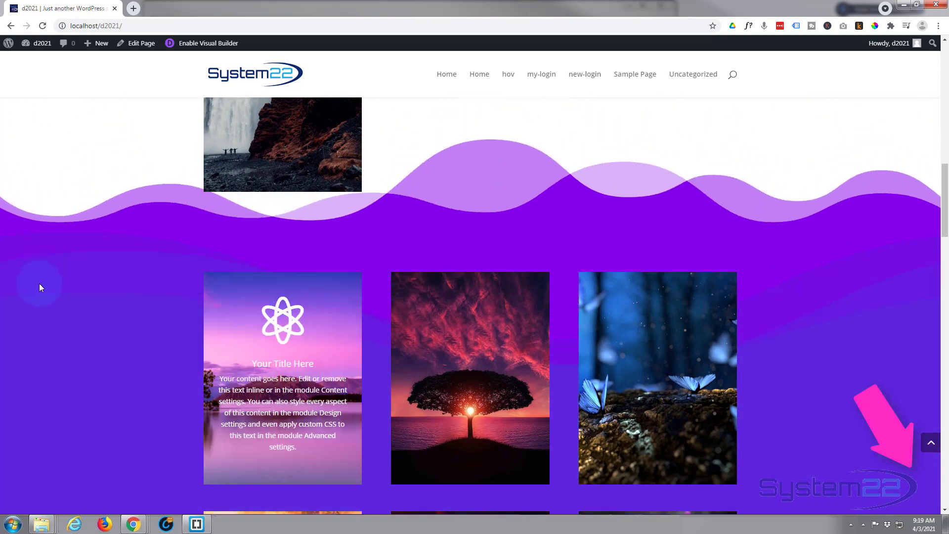
pyautogui.scroll(5, 40, 289)
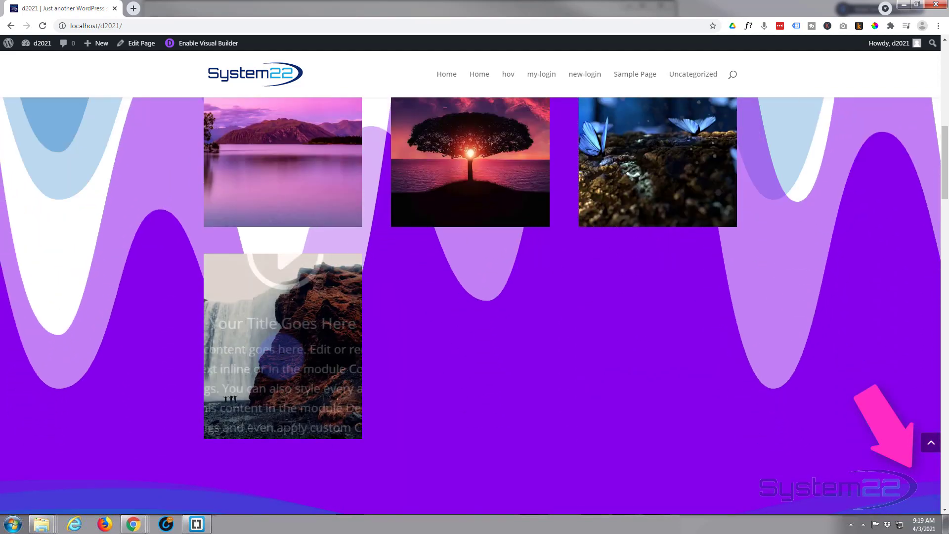